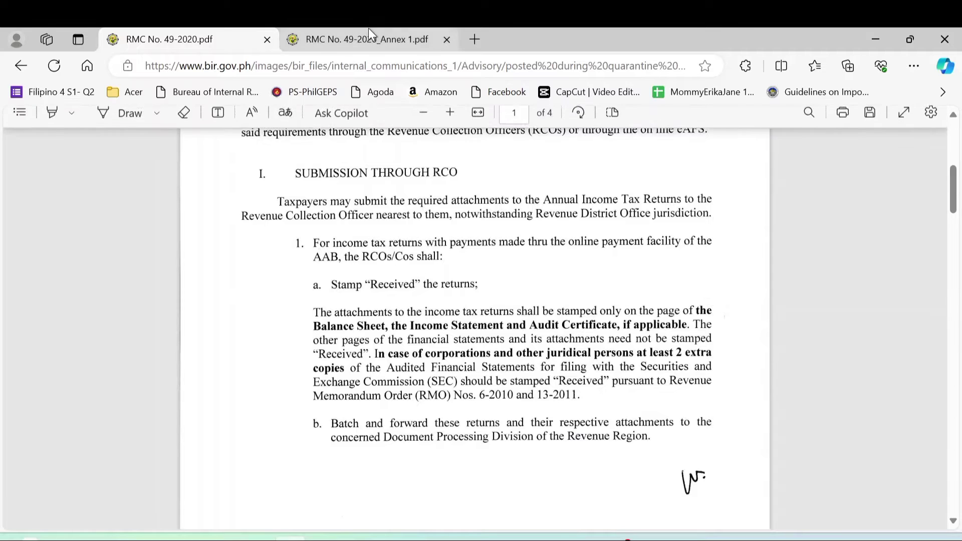
Step: Open the BIR AFS eSubmission (eAFS) login page in a new browser tab
{"action": "left_click", "coordinate": [477, 39]}
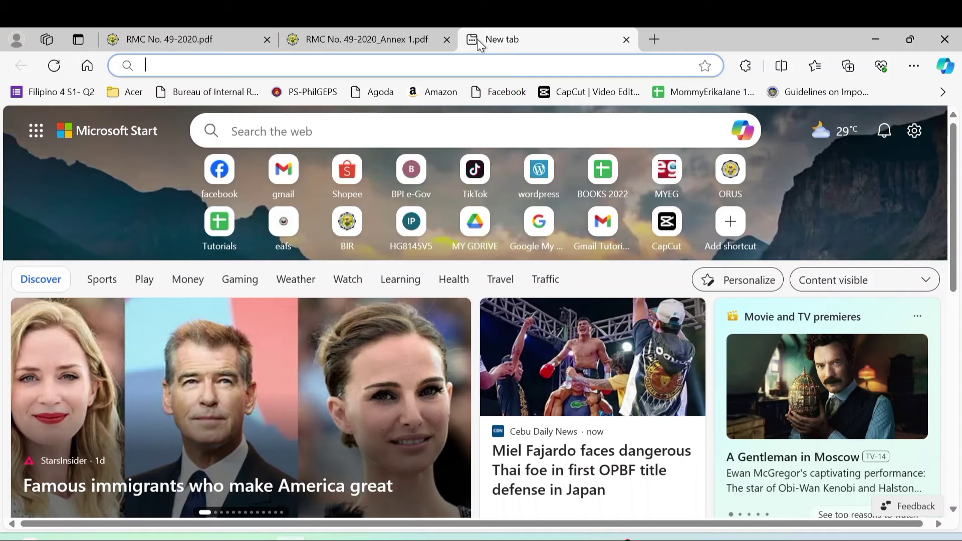
{"action": "left_click", "coordinate": [295, 232]}
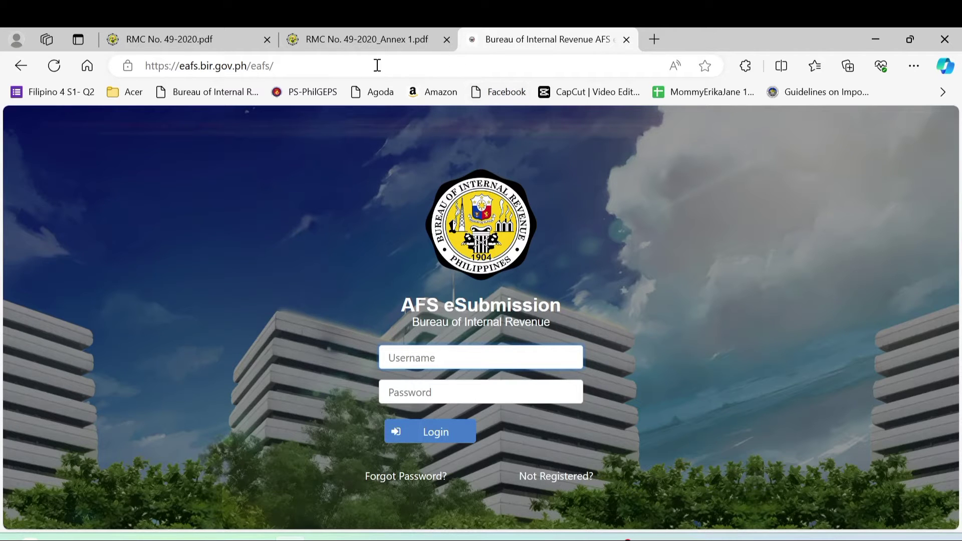
Step: Return to the RMC No. 49-2020 circular and read the eAFS submission section with its File 1 and File 2 naming and attachment requirements
{"action": "left_click", "coordinate": [232, 38]}
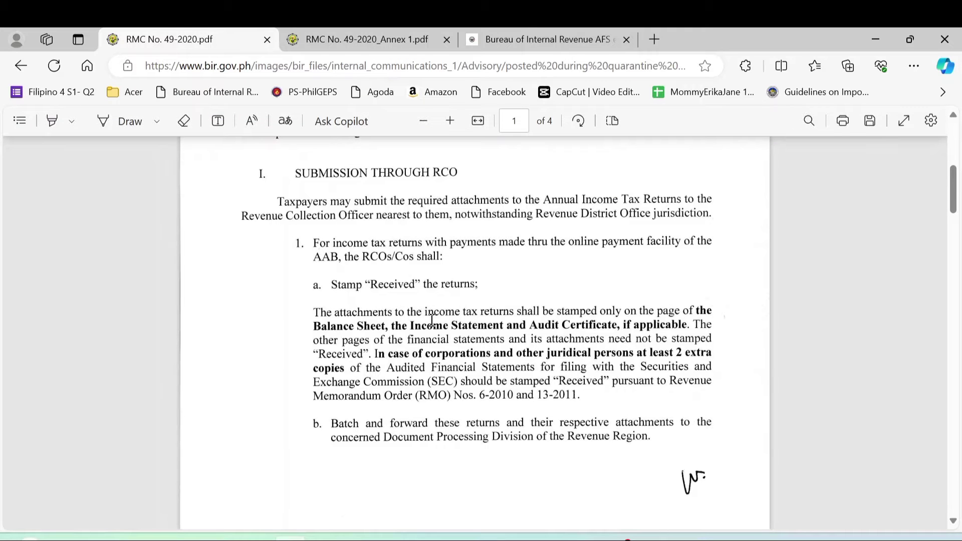
{"action": "scroll", "coordinate": [432, 320], "scroll_direction": "down", "scroll_amount": 10}
{"action": "scroll", "coordinate": [433, 319], "scroll_direction": "up", "scroll_amount": 2}
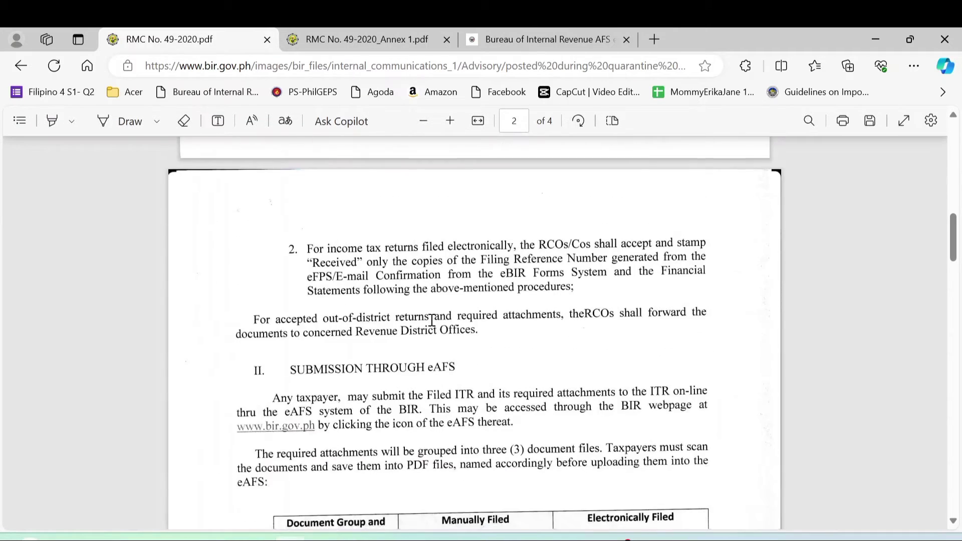
{"action": "scroll", "coordinate": [432, 320], "scroll_direction": "down", "scroll_amount": 4}
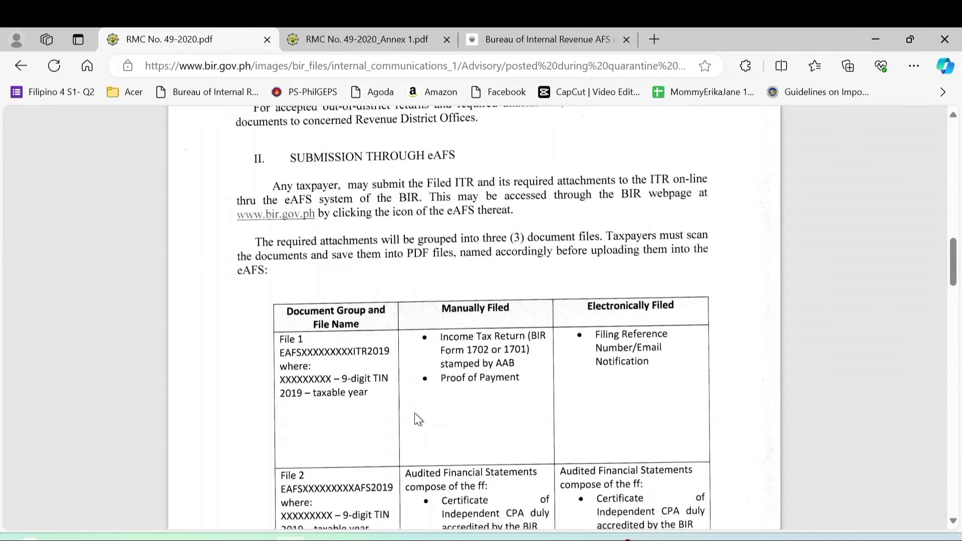
{"action": "scroll", "coordinate": [415, 414], "scroll_direction": "down", "scroll_amount": 3}
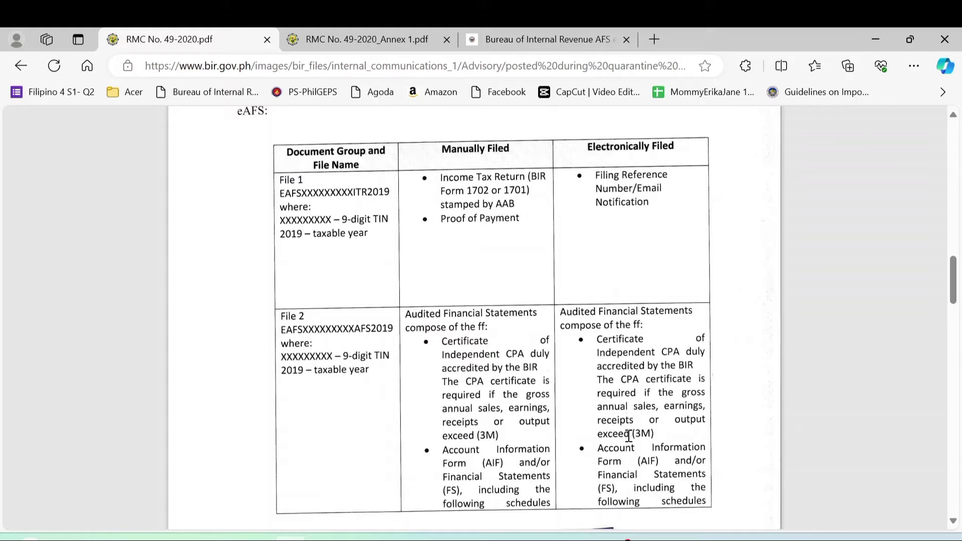
{"action": "scroll", "coordinate": [666, 440], "scroll_direction": "down", "scroll_amount": 1}
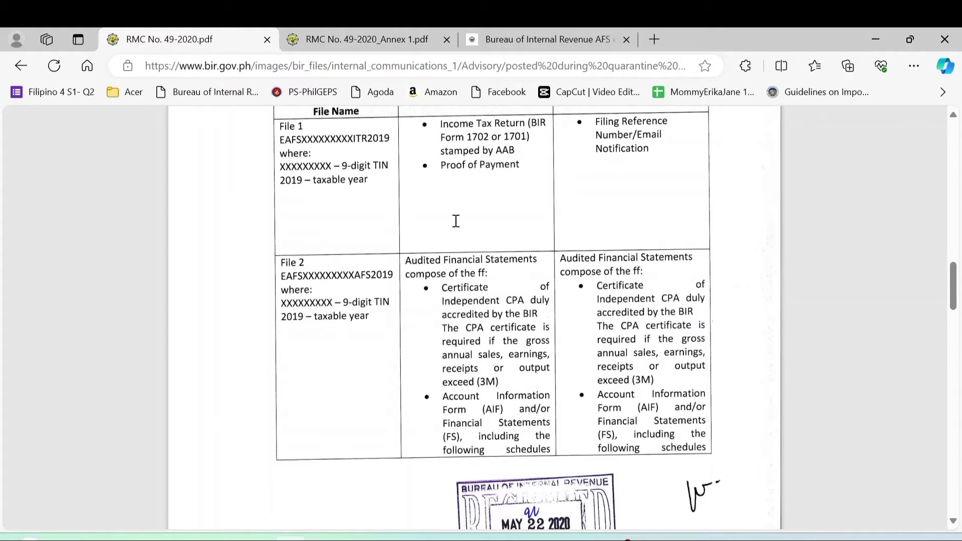
{"action": "scroll", "coordinate": [780, 295], "scroll_direction": "down", "scroll_amount": 1}
{"action": "scroll", "coordinate": [781, 301], "scroll_direction": "down", "scroll_amount": 8}
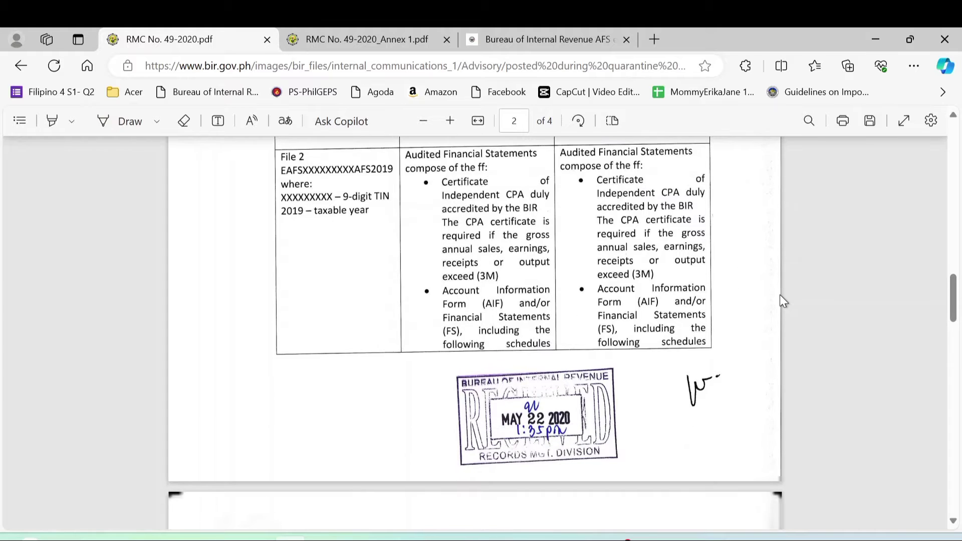
{"action": "scroll", "coordinate": [781, 296], "scroll_direction": "down", "scroll_amount": 1}
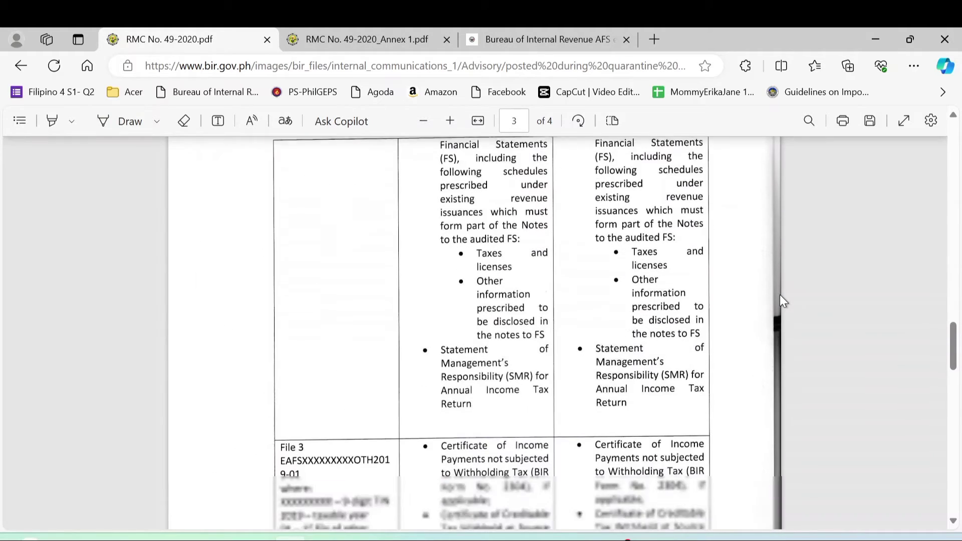
{"action": "scroll", "coordinate": [781, 296], "scroll_direction": "up", "scroll_amount": 4}
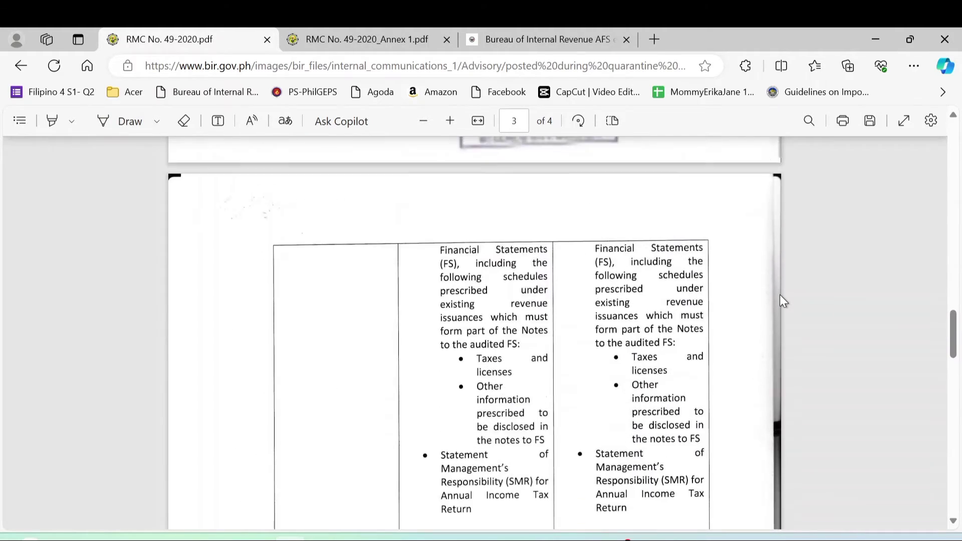
{"action": "scroll", "coordinate": [780, 300], "scroll_direction": "down", "scroll_amount": 3}
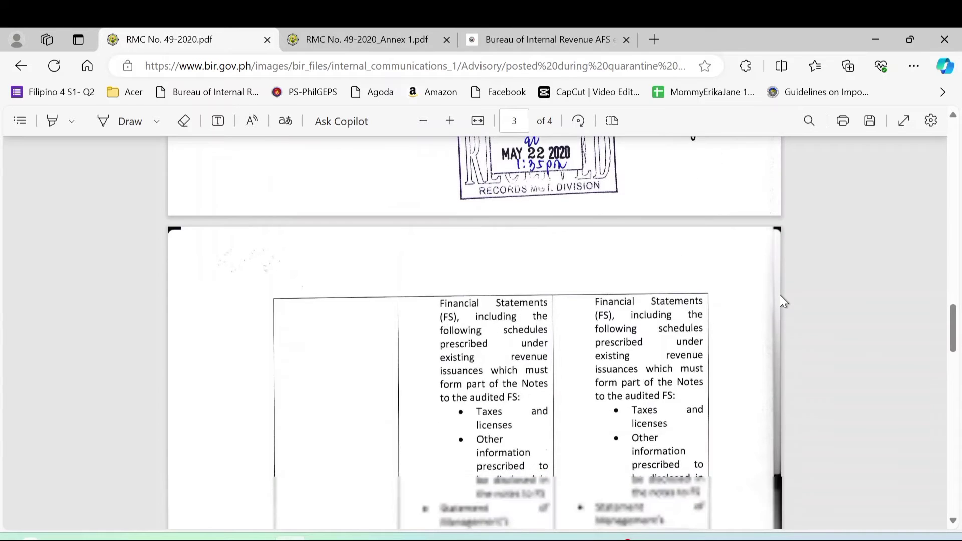
Step: Read the circular's File 3 and additional-file attachment requirements and its closing paragraphs on proof of submission
{"action": "scroll", "coordinate": [781, 296], "scroll_direction": "down", "scroll_amount": 6}
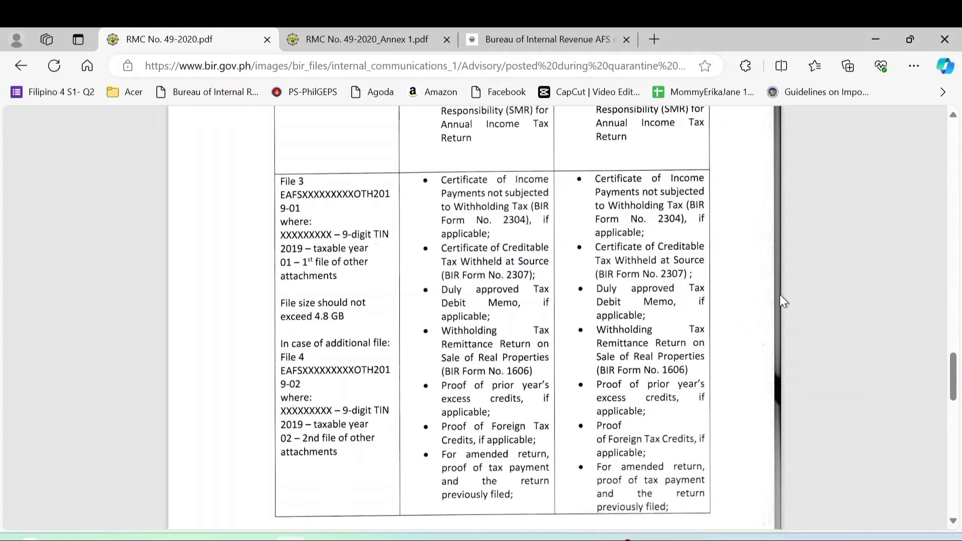
{"action": "scroll", "coordinate": [780, 295], "scroll_direction": "down", "scroll_amount": 1}
{"action": "scroll", "coordinate": [781, 297], "scroll_direction": "down", "scroll_amount": 4}
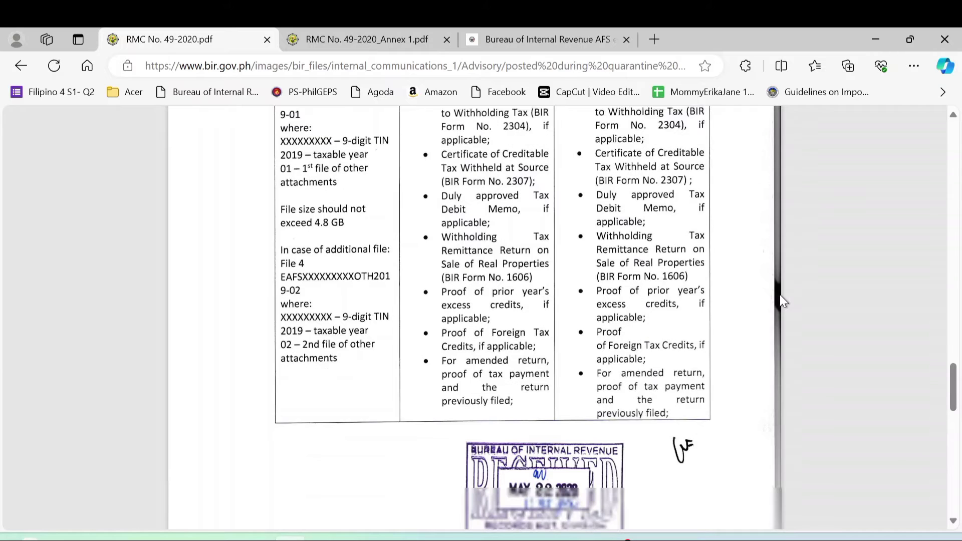
{"action": "scroll", "coordinate": [780, 296], "scroll_direction": "down", "scroll_amount": 4}
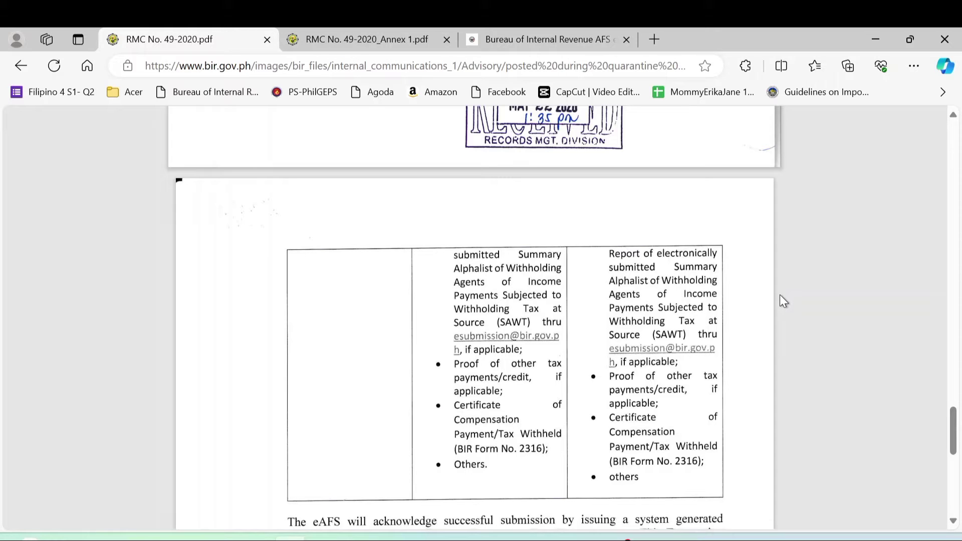
{"action": "scroll", "coordinate": [780, 295], "scroll_direction": "down", "scroll_amount": 1}
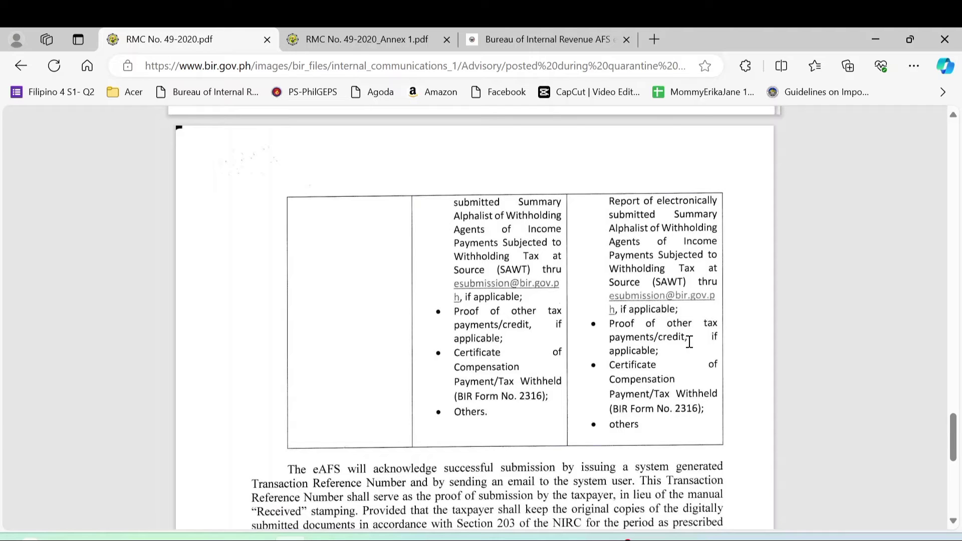
{"action": "scroll", "coordinate": [690, 343], "scroll_direction": "down", "scroll_amount": 1}
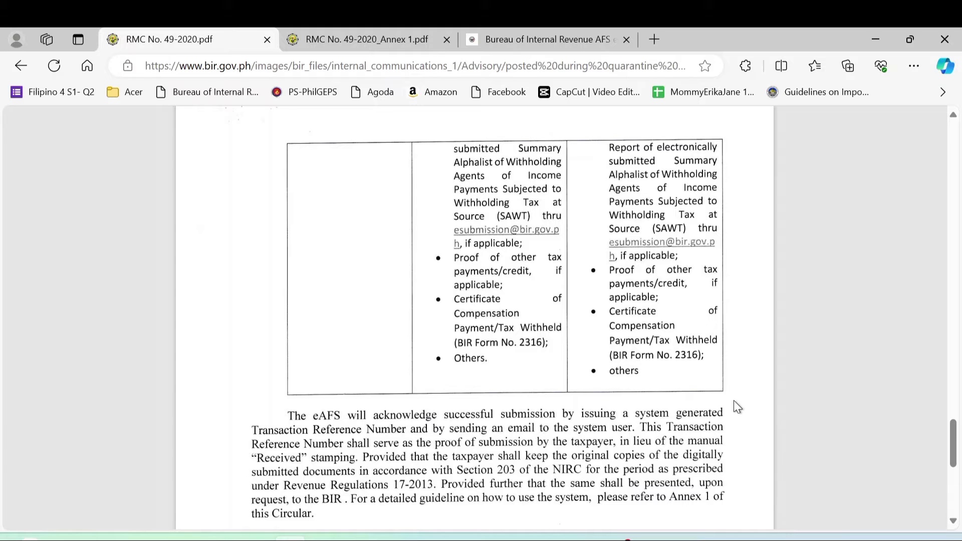
{"action": "scroll", "coordinate": [735, 402], "scroll_direction": "down", "scroll_amount": 2}
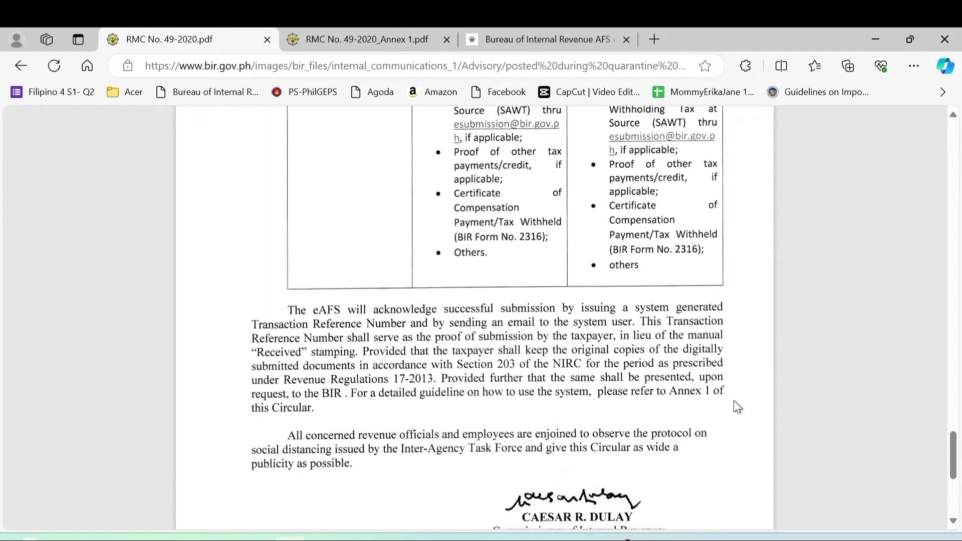
{"action": "scroll", "coordinate": [734, 402], "scroll_direction": "down", "scroll_amount": 5}
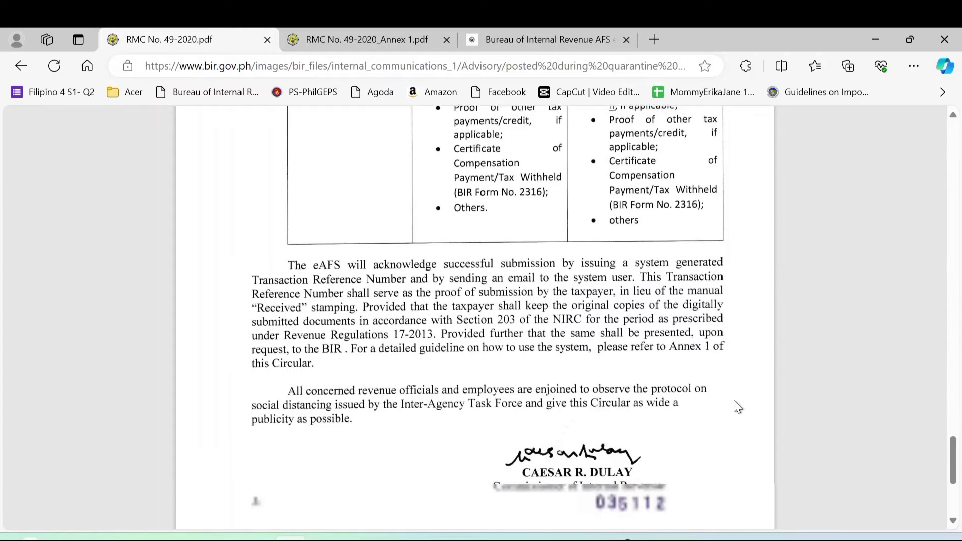
{"action": "scroll", "coordinate": [734, 401], "scroll_direction": "down", "scroll_amount": 1}
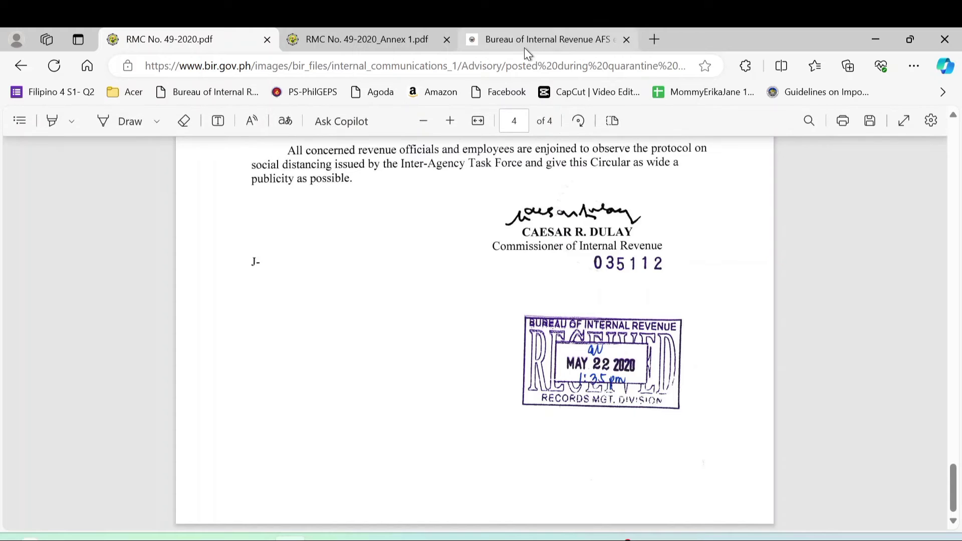
Step: Return to the AFS eSubmission site and log in with the account username and password, dismissing the saved-accounts suggestions
{"action": "mouse_move", "coordinate": [526, 35]}
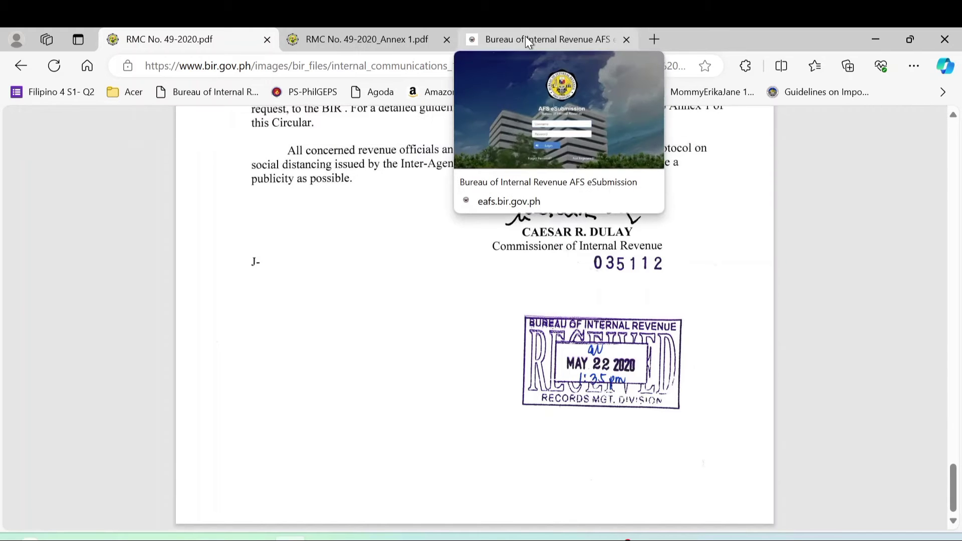
{"action": "left_click", "coordinate": [525, 37]}
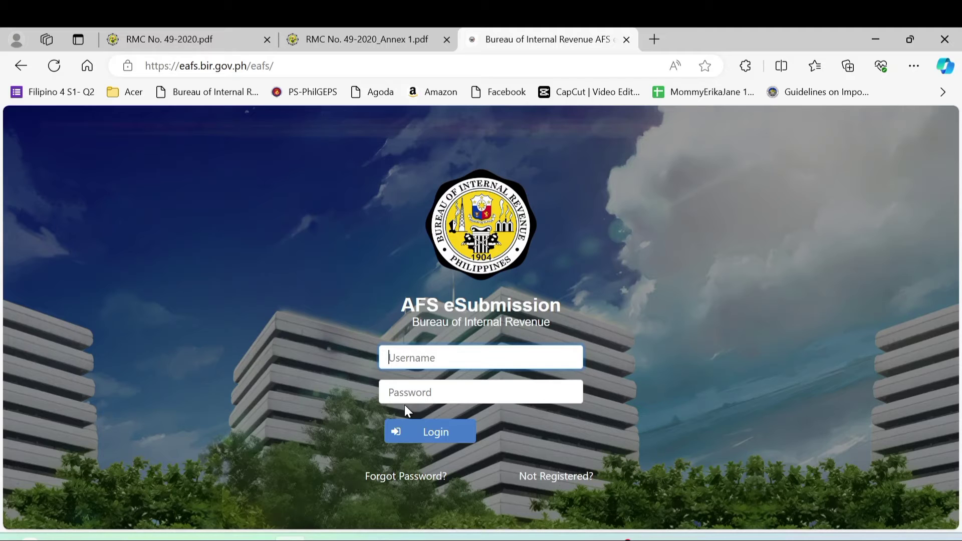
{"action": "type", "text": "Rich"}
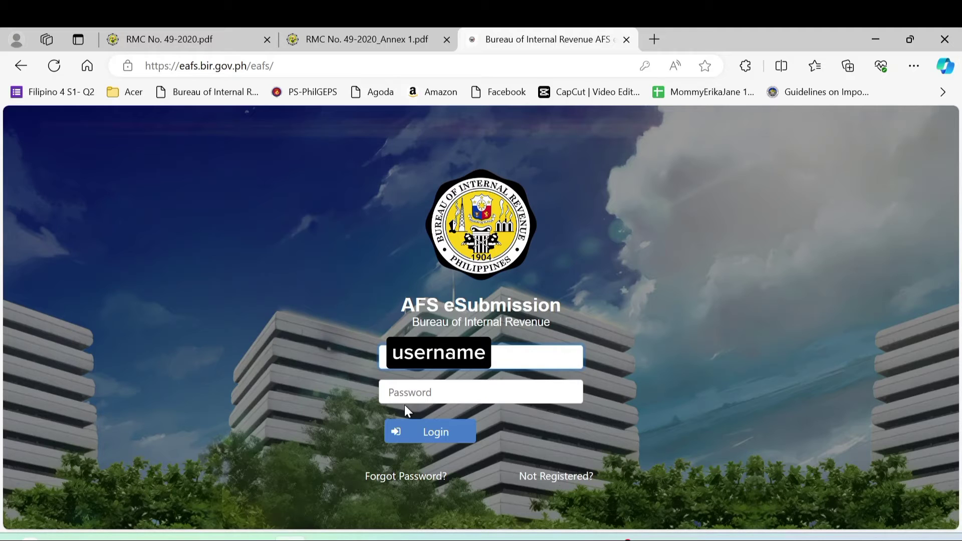
{"action": "left_click", "coordinate": [419, 393]}
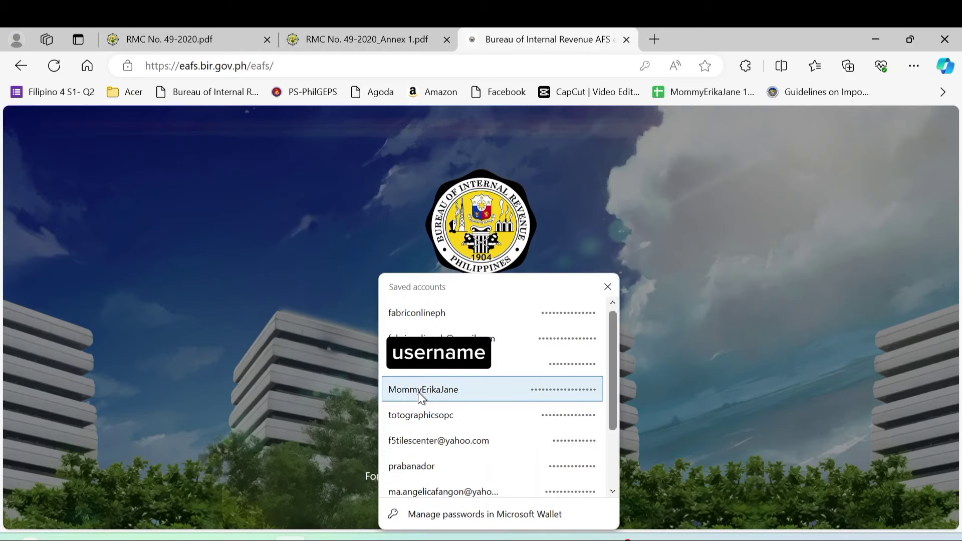
{"action": "left_click", "coordinate": [608, 288]}
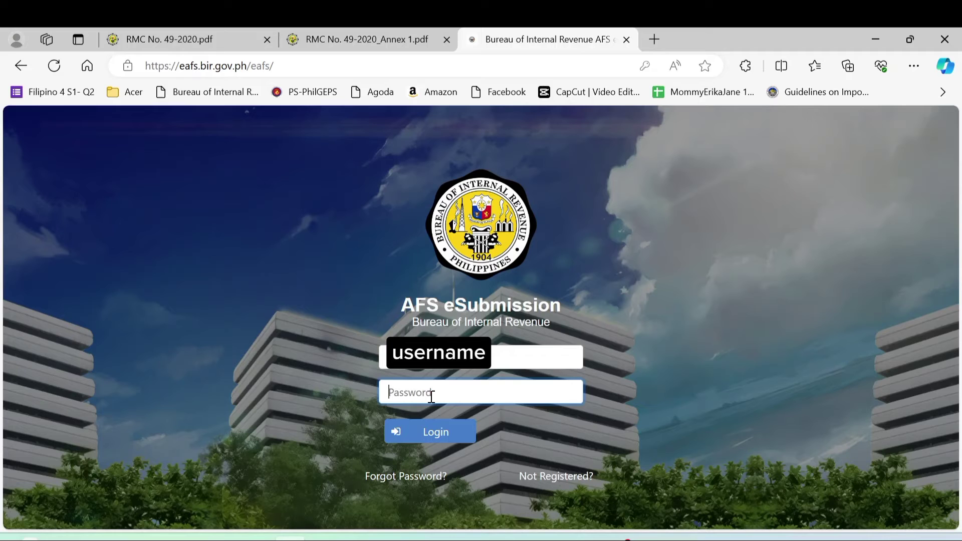
{"action": "type", "text": "••••••••••••"}
{"action": "type", "text": "••"}
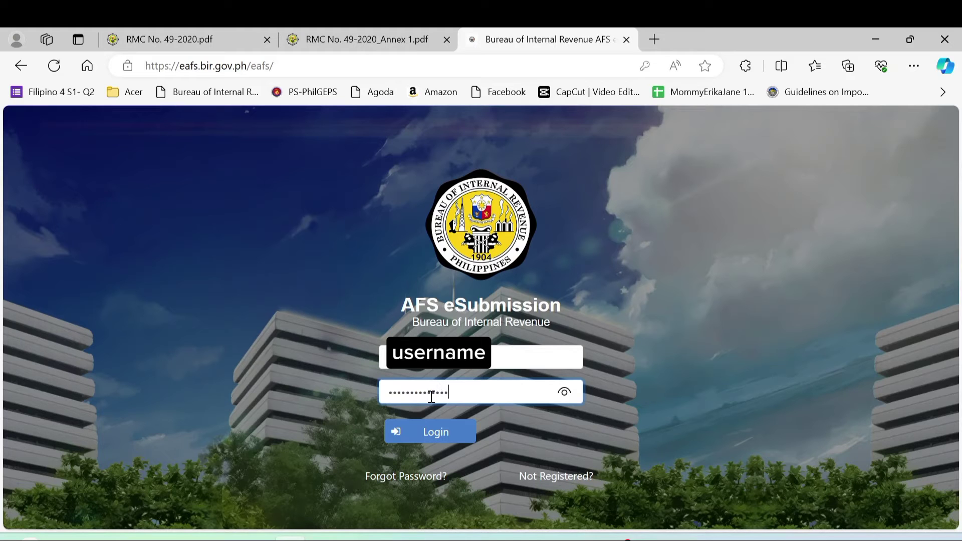
{"action": "left_click", "coordinate": [438, 433]}
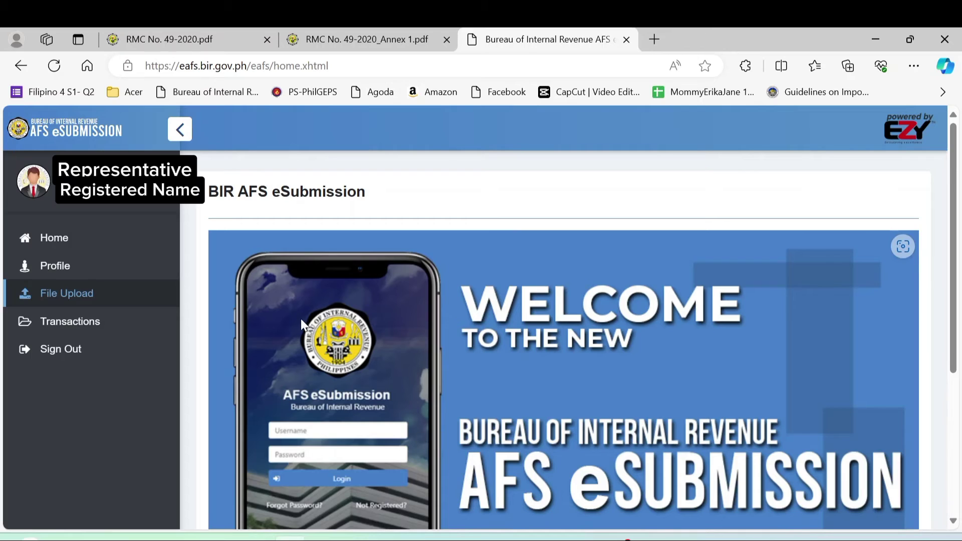
Step: Open the File Upload page and set the submission period to Annual (TY), month December (12), year 2023
{"action": "left_click", "coordinate": [101, 301]}
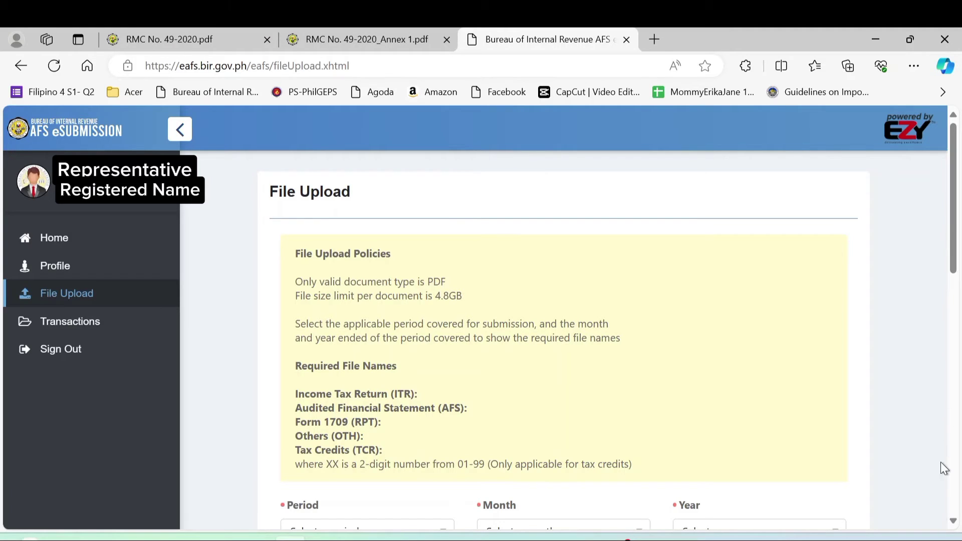
{"action": "scroll", "coordinate": [957, 524], "scroll_direction": "down", "scroll_amount": 3}
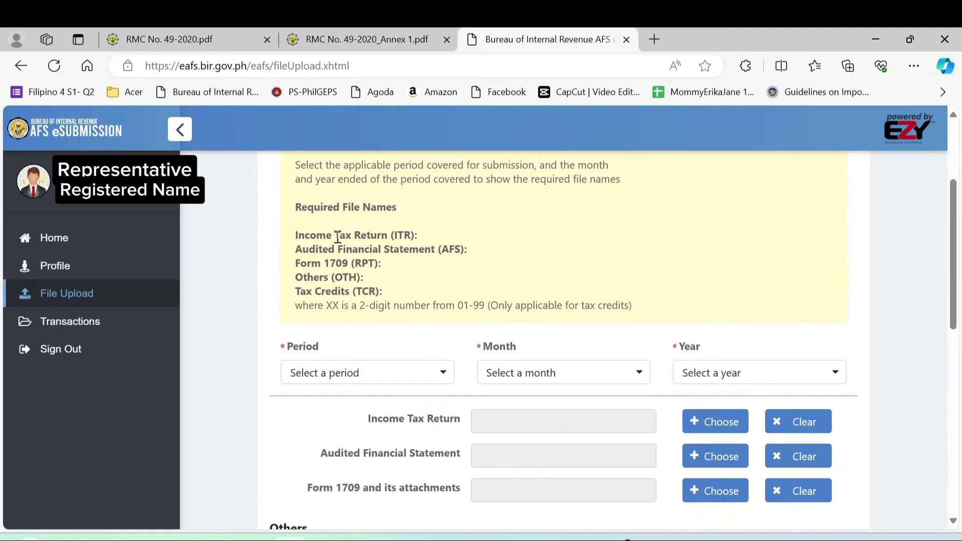
{"action": "left_click", "coordinate": [346, 379]}
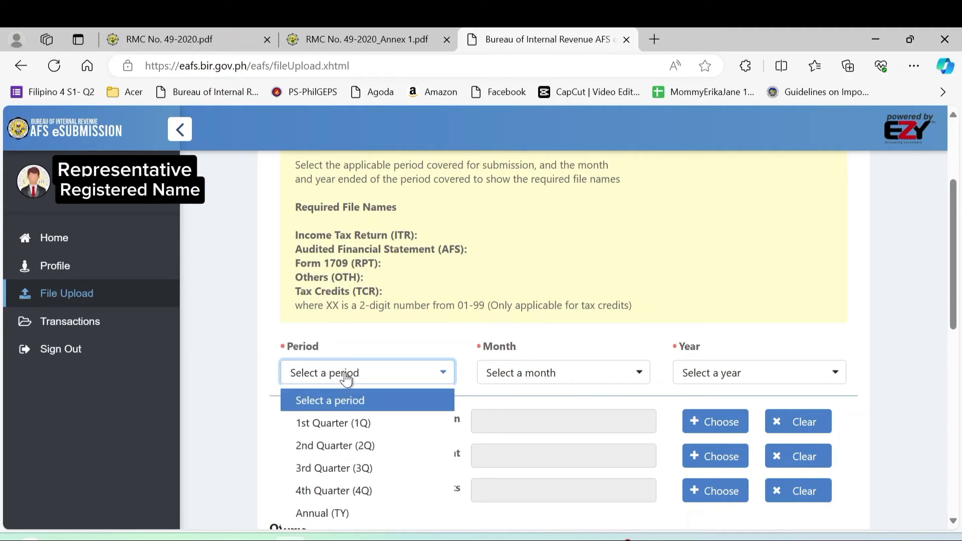
{"action": "left_click", "coordinate": [308, 517]}
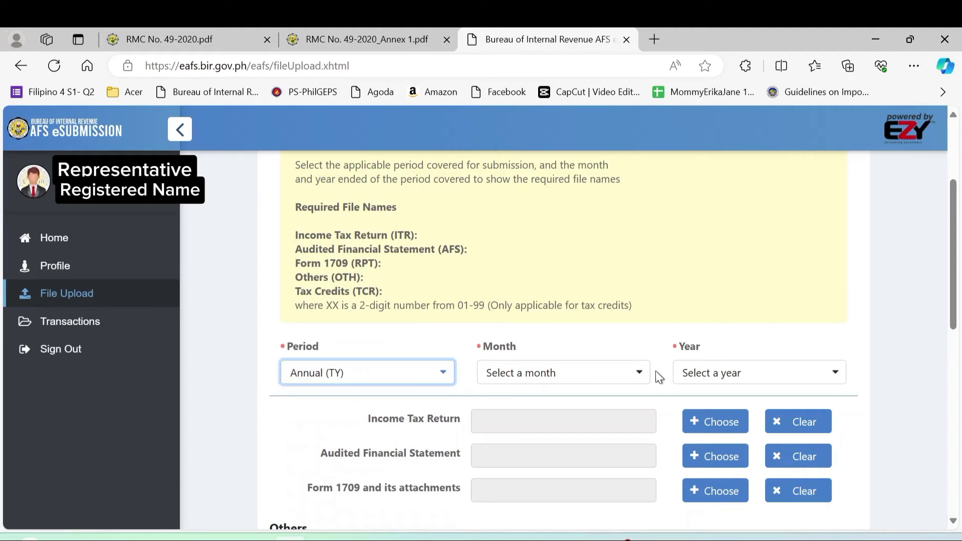
{"action": "left_click", "coordinate": [576, 383]}
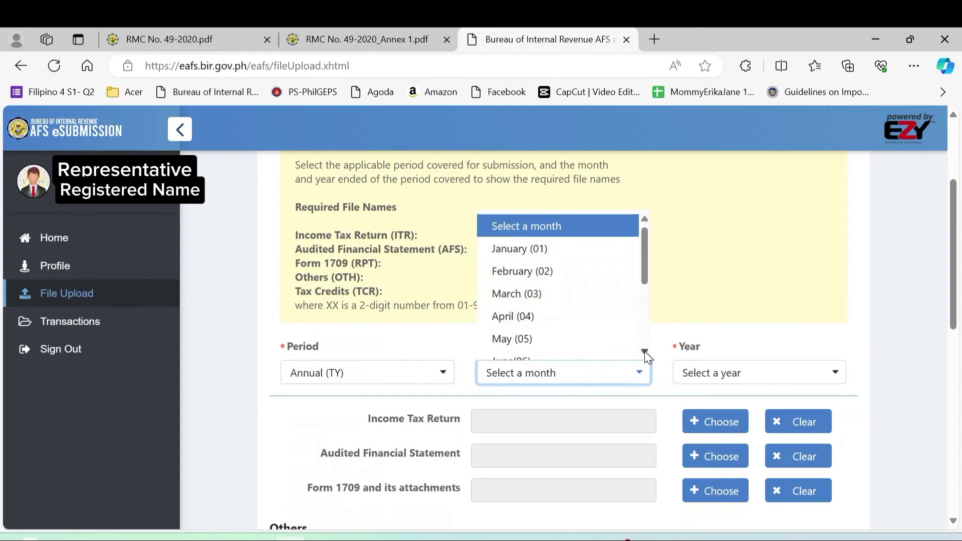
{"action": "scroll", "coordinate": [645, 350], "scroll_direction": "down", "scroll_amount": 3}
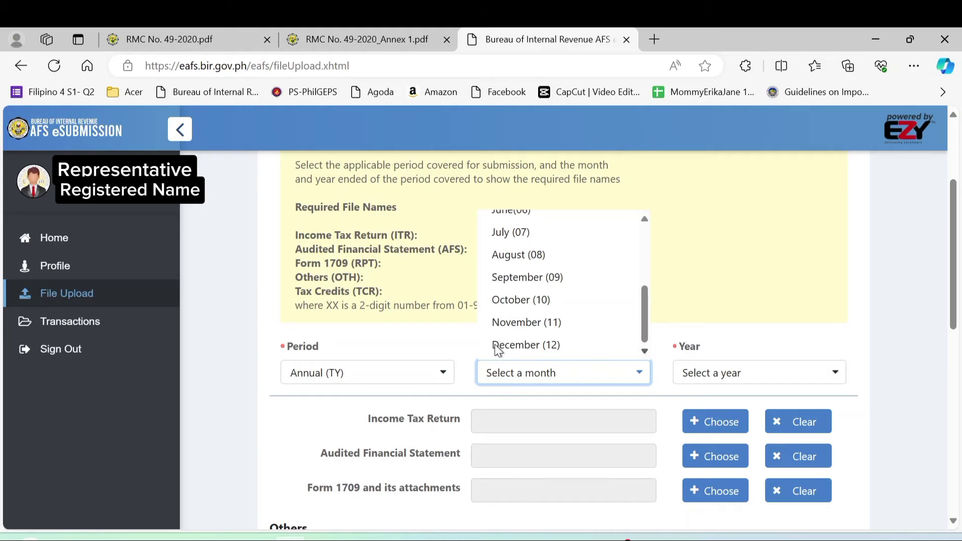
{"action": "left_click", "coordinate": [500, 346]}
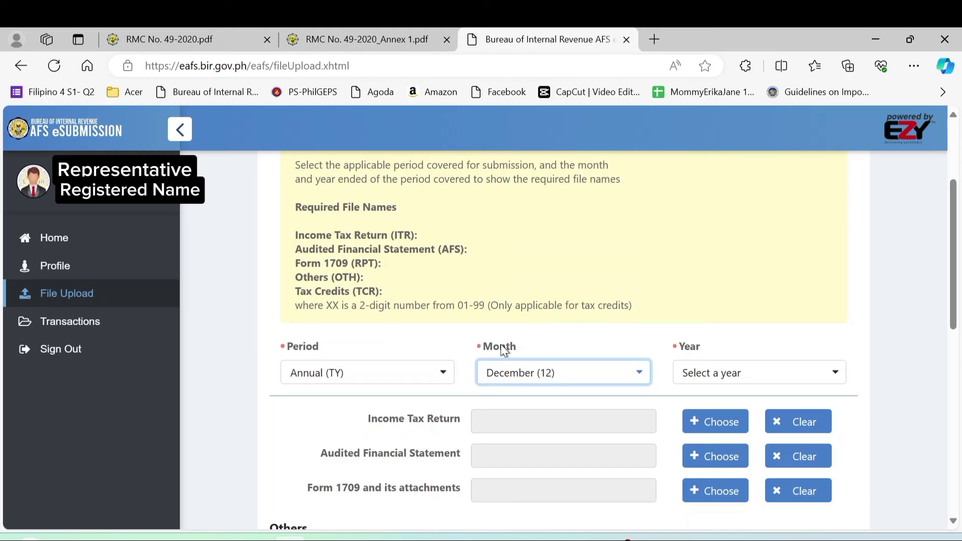
{"action": "left_click", "coordinate": [725, 374]}
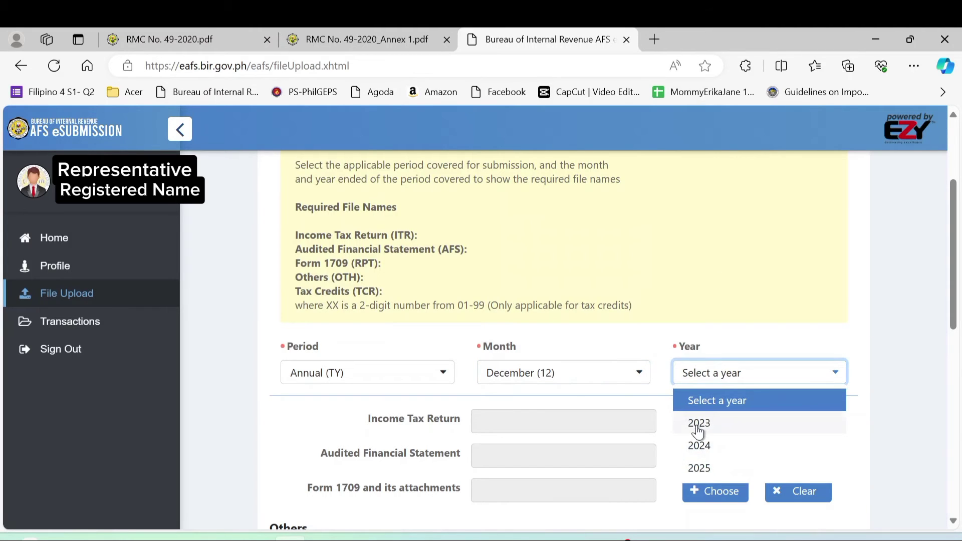
{"action": "left_click", "coordinate": [698, 425]}
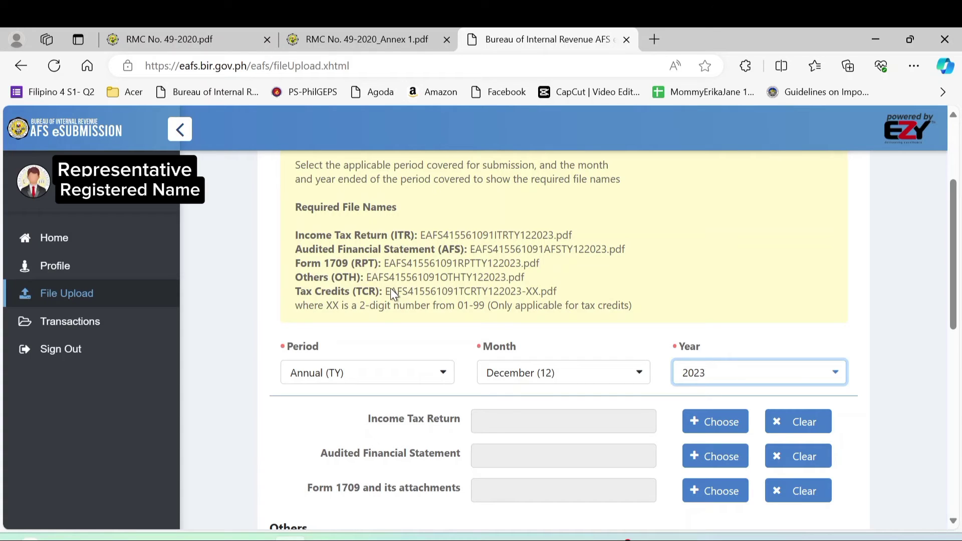
Step: Copy the required Tax Credits (TCR) file name from the Required File Names list, without its -XX.pdf ending
{"action": "left_click", "coordinate": [534, 295]}
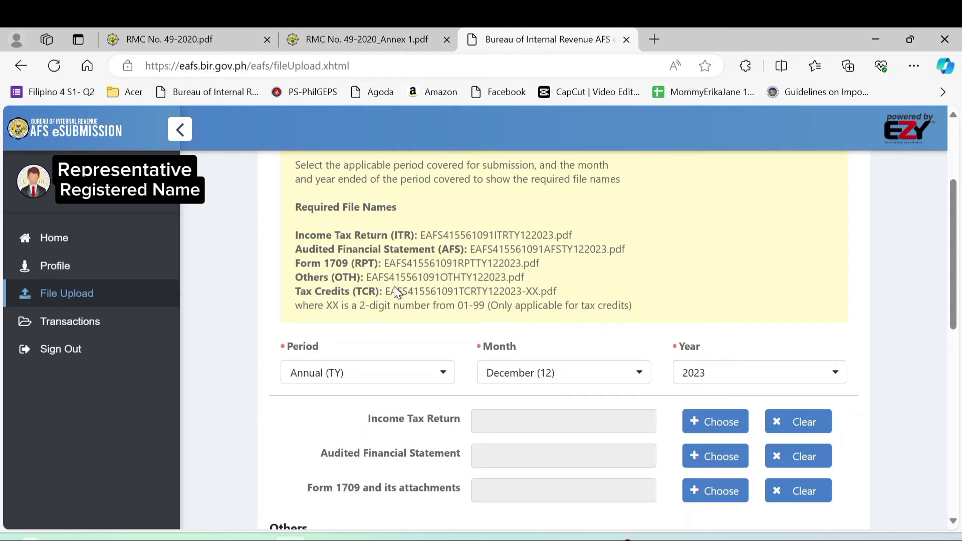
{"action": "mouse_move", "coordinate": [389, 292]}
{"action": "left_mouse_down"}
{"action": "mouse_move", "coordinate": [429, 307]}
{"action": "mouse_move", "coordinate": [385, 290]}
{"action": "left_mouse_up"}
{"action": "double_click", "coordinate": [385, 289]}
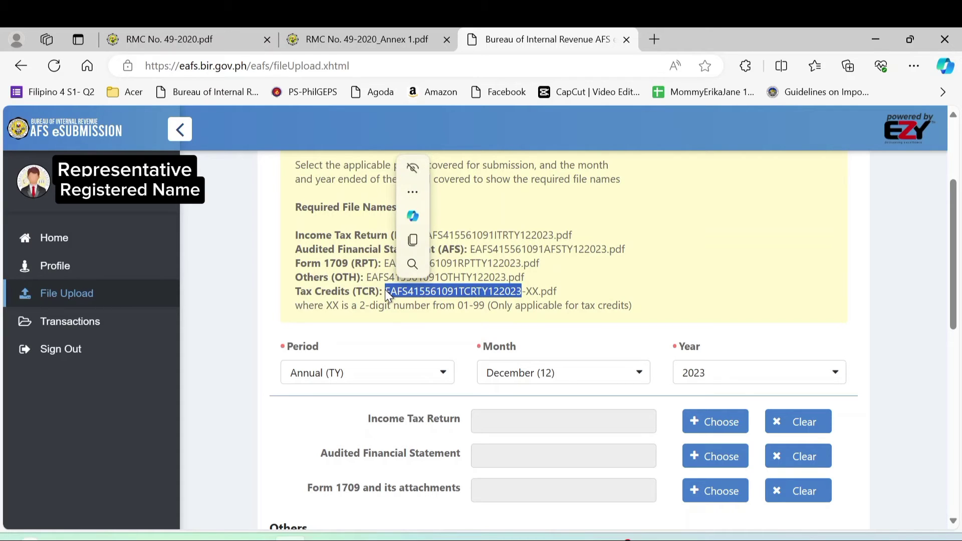
{"action": "left_click", "coordinate": [420, 241]}
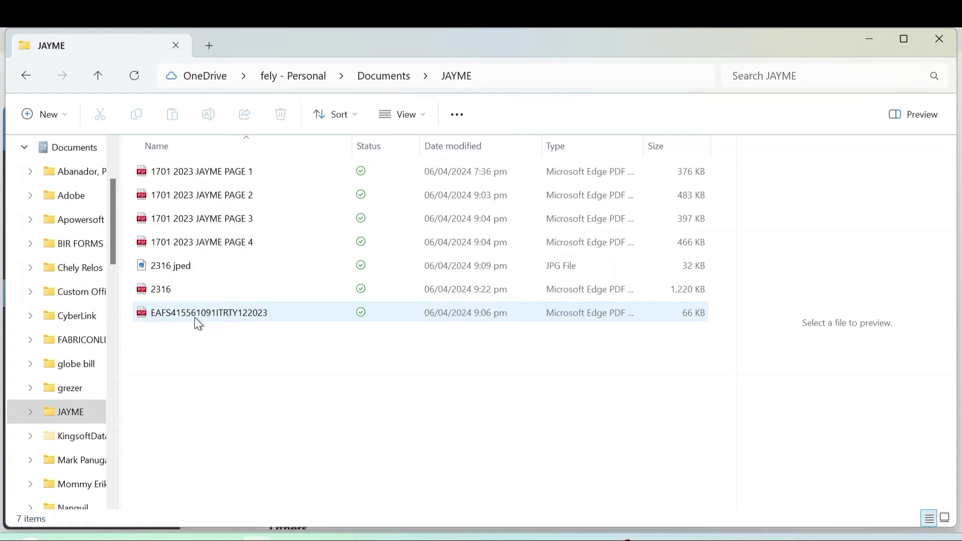
{"action": "right_click", "coordinate": [173, 296]}
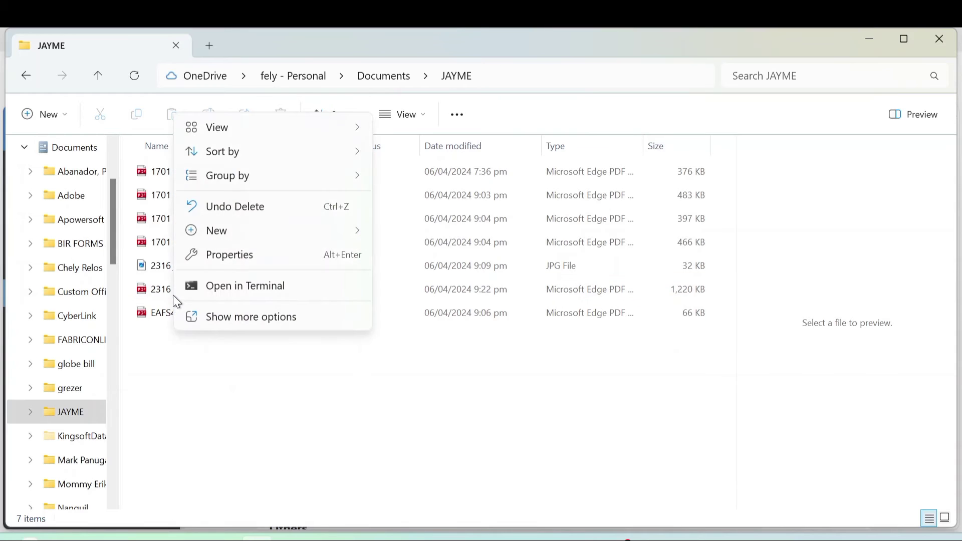
{"action": "left_click", "coordinate": [224, 319]}
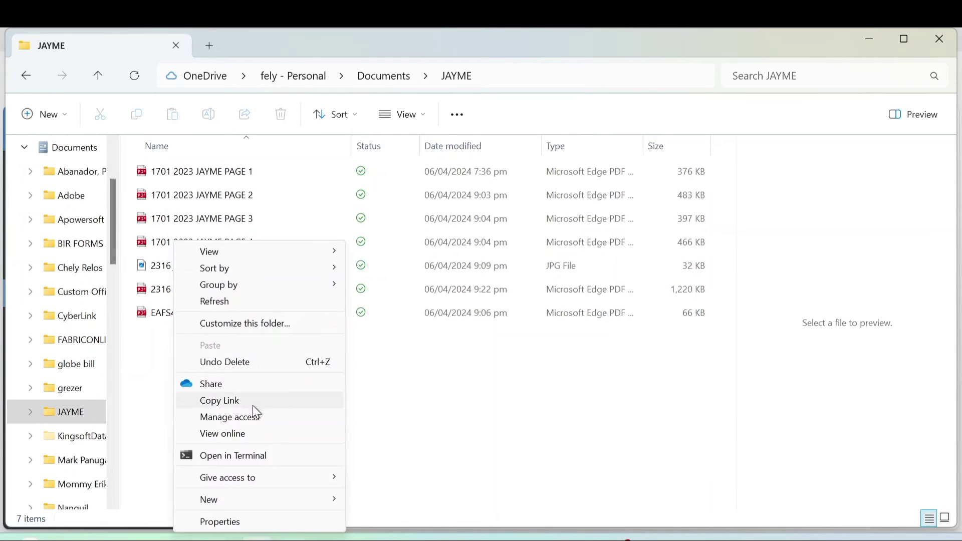
{"action": "mouse_move", "coordinate": [286, 496]}
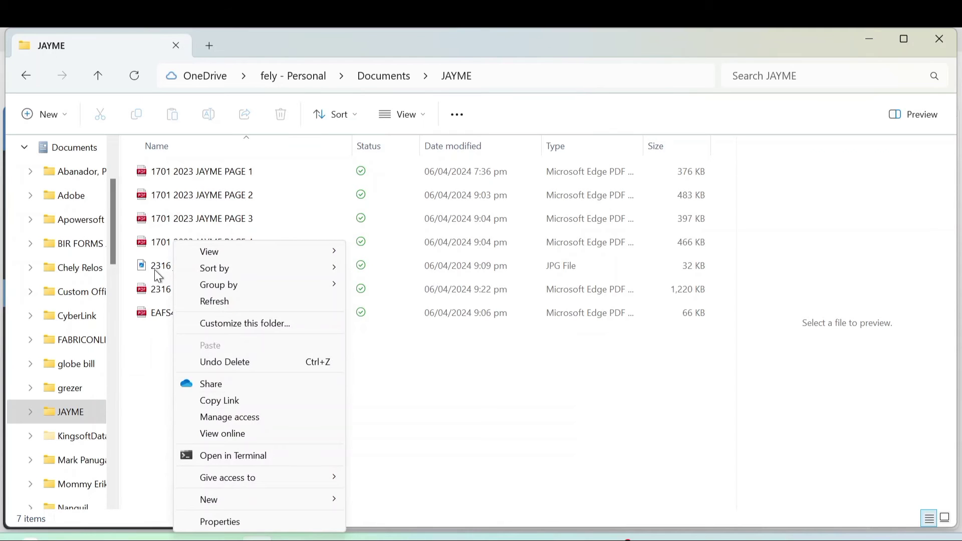
Step: Rename the 2316 PDF file to the copied Tax Credits file name followed by the suffix -01
{"action": "left_click", "coordinate": [148, 293]}
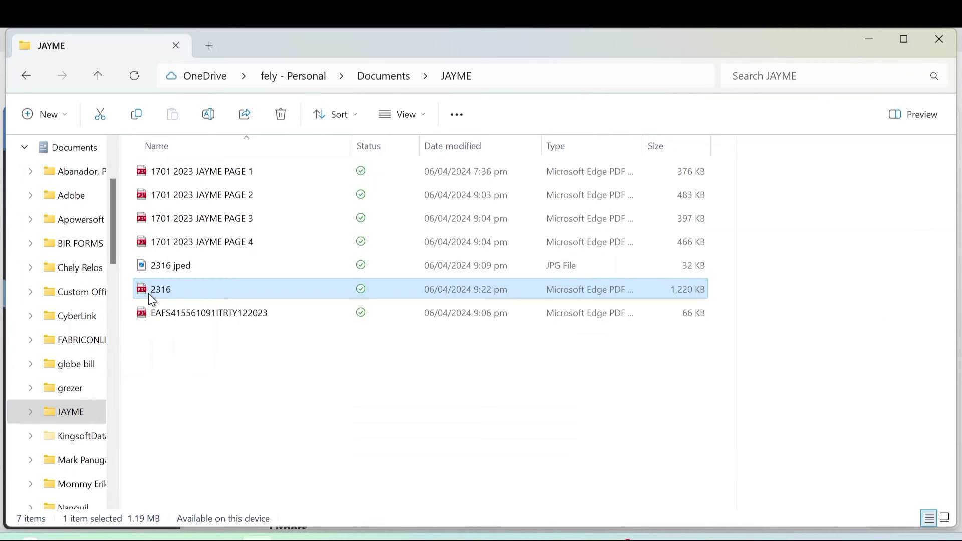
{"action": "right_click", "coordinate": [148, 293]}
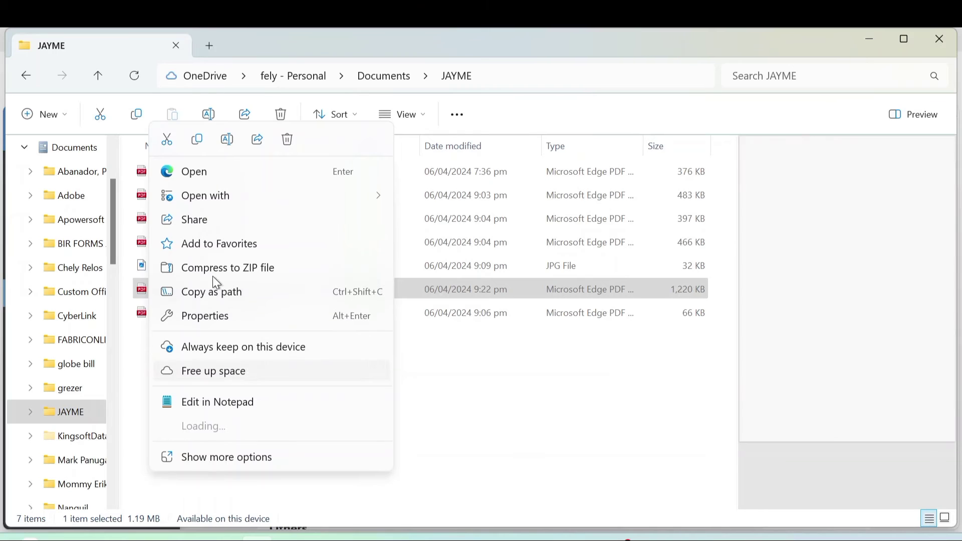
{"action": "left_click", "coordinate": [227, 139]}
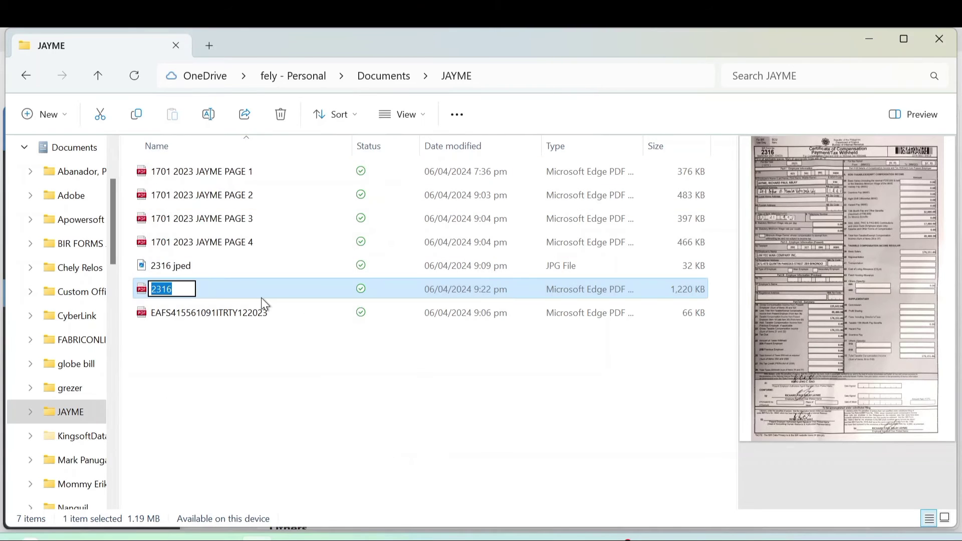
{"action": "key", "text": "ctrl+v"}
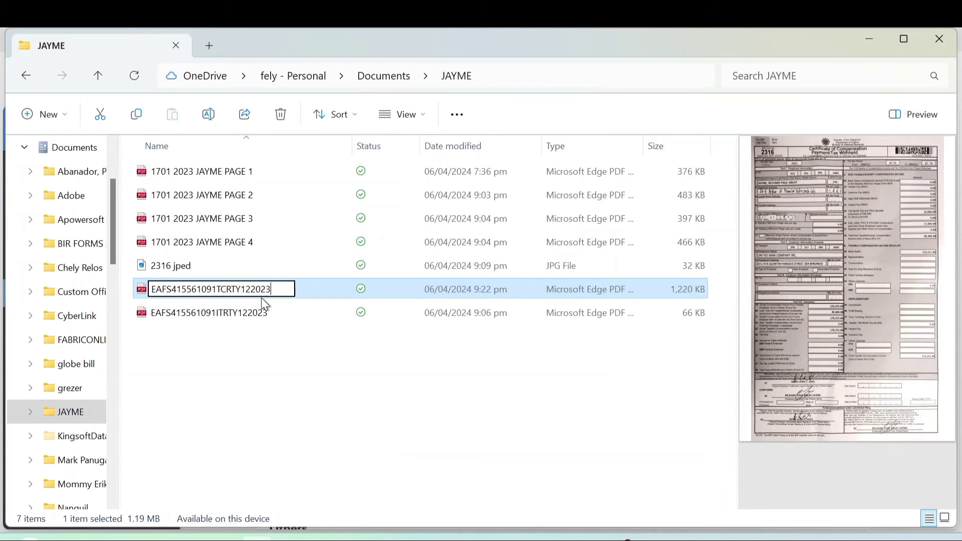
{"action": "type", "text": "-01"}
{"action": "key", "text": "Return"}
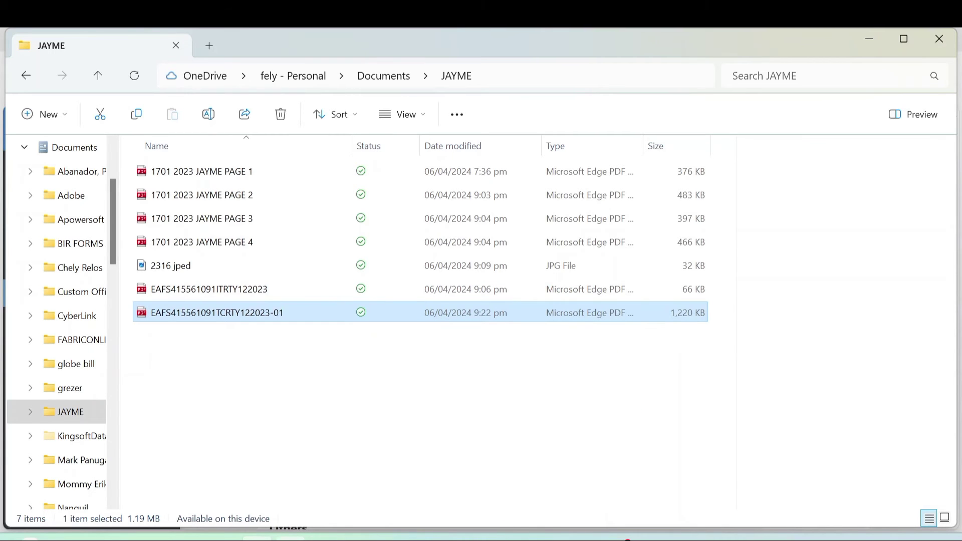
Step: Return to the eAFS File Upload page in the browser and attach the ITRTY122023 PDF as the Income Tax Return
{"action": "key", "text": "alt+Tab"}
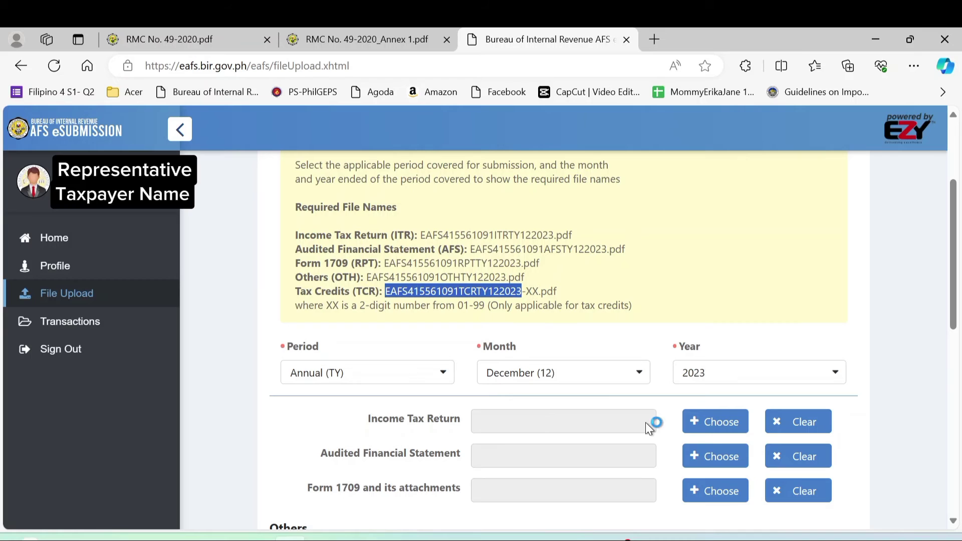
{"action": "left_click", "coordinate": [711, 435]}
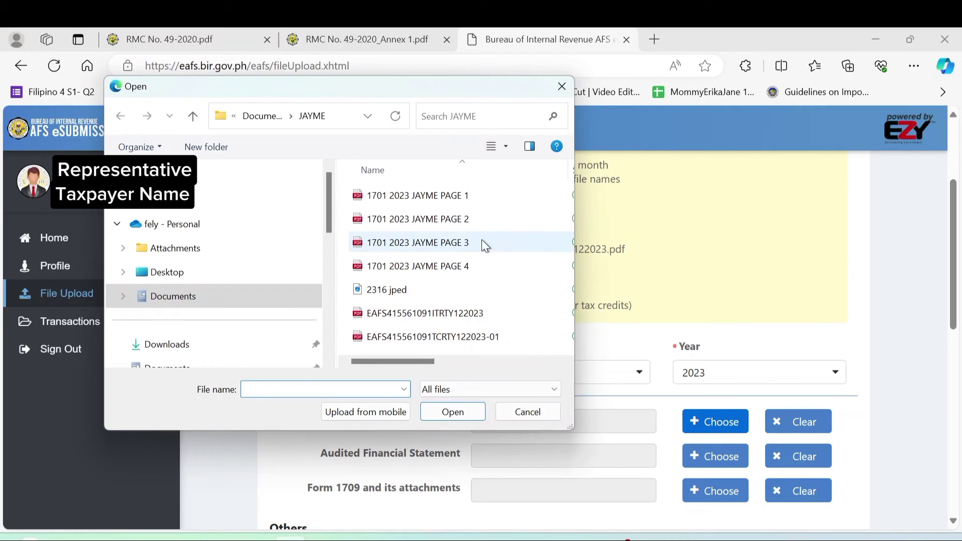
{"action": "left_click", "coordinate": [465, 314]}
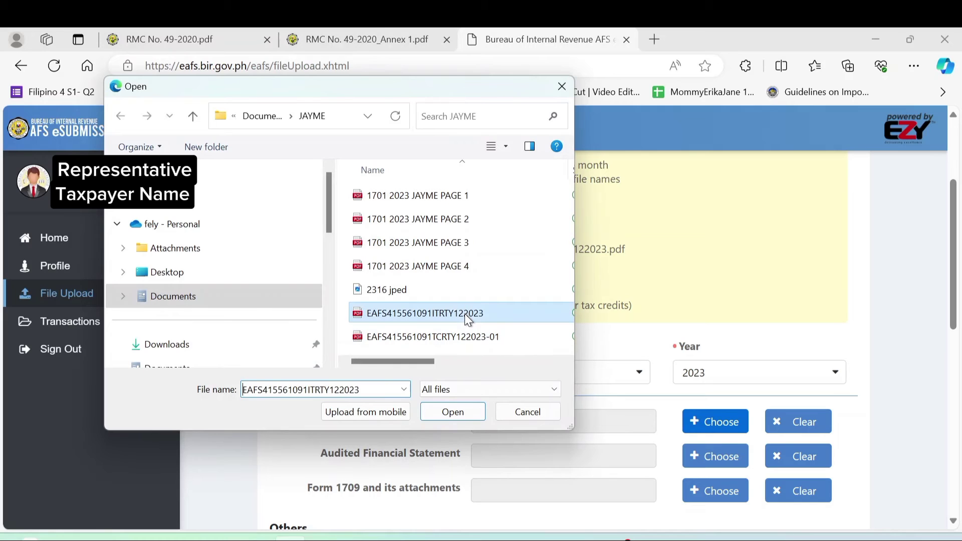
{"action": "left_click", "coordinate": [444, 412]}
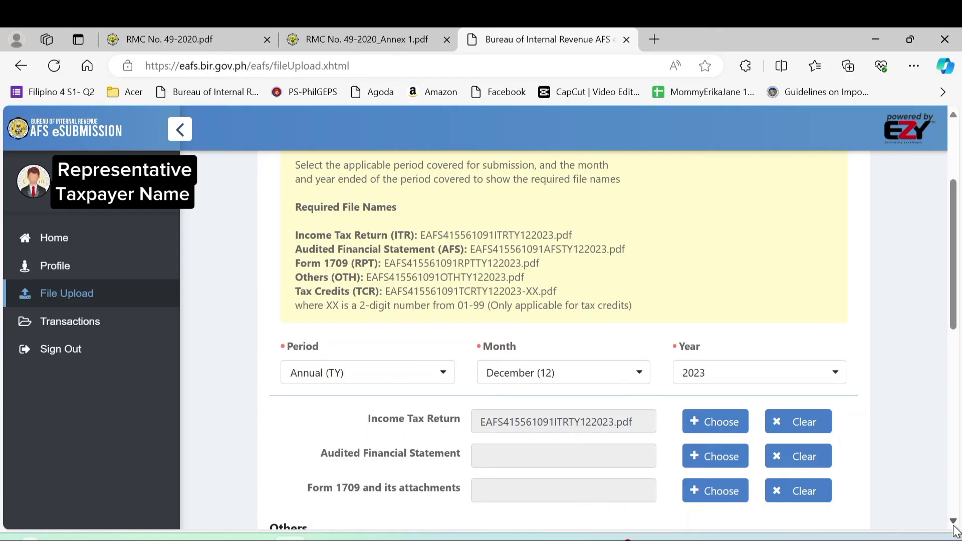
Step: Attach the PDF ending in TCRTY122023-01 as Tax Credits 1 in the Others section
{"action": "scroll", "coordinate": [958, 523], "scroll_direction": "down", "scroll_amount": 3}
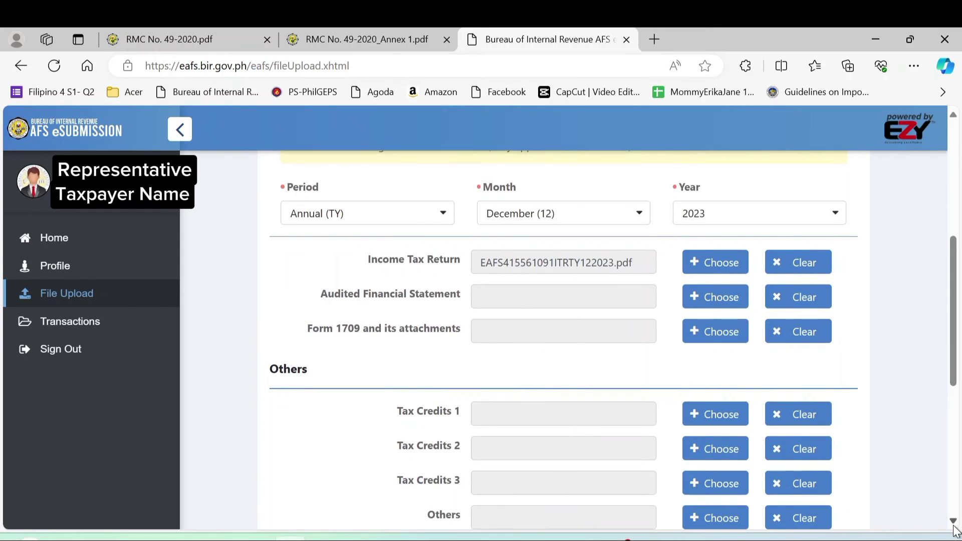
{"action": "scroll", "coordinate": [955, 531], "scroll_direction": "down", "scroll_amount": 1}
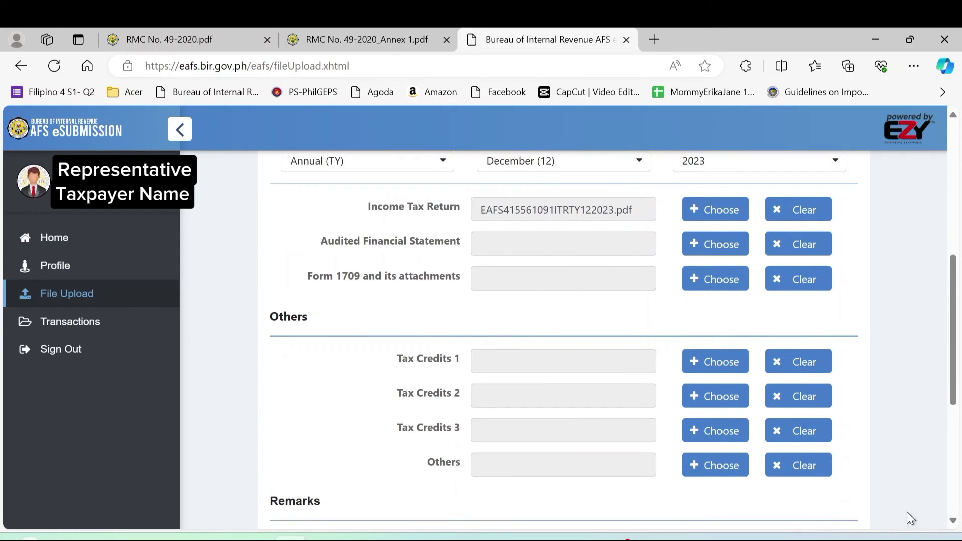
{"action": "left_click", "coordinate": [712, 372]}
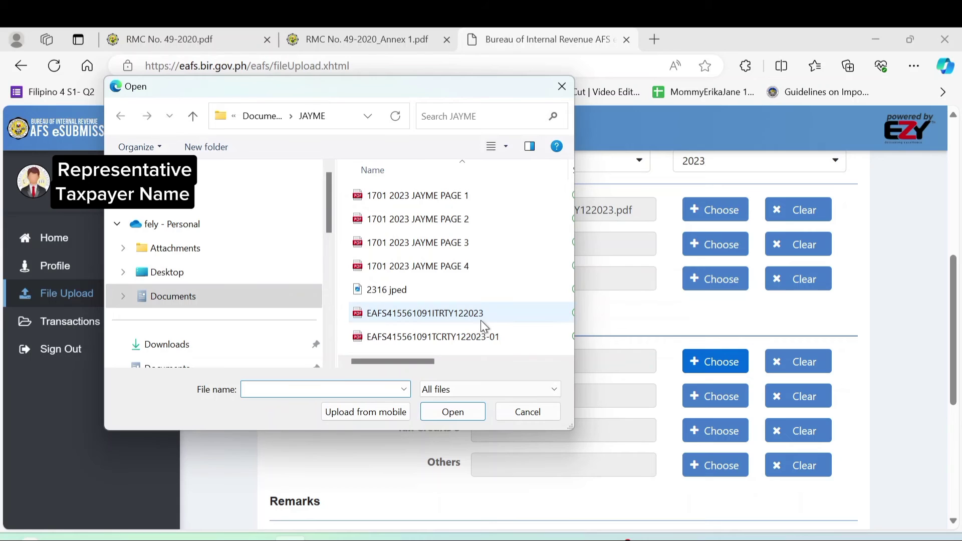
{"action": "left_click", "coordinate": [470, 338]}
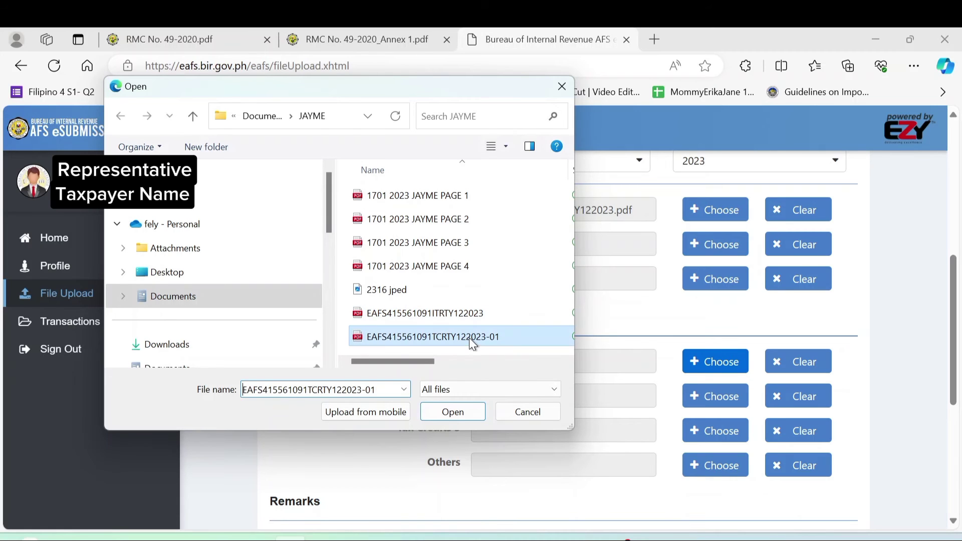
{"action": "left_click", "coordinate": [451, 412]}
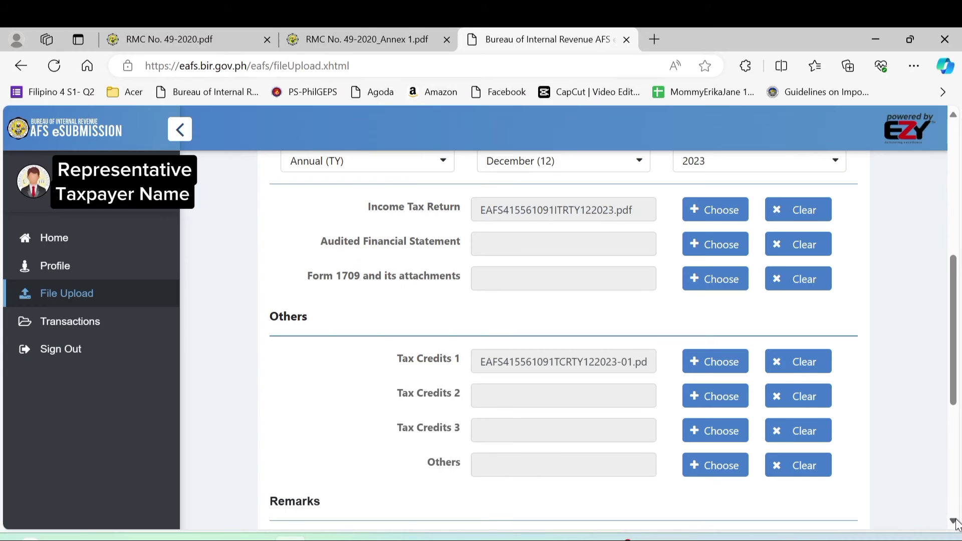
Step: Submit the attached files without remarks and accept the Statement Of Undertaking
{"action": "scroll", "coordinate": [955, 523], "scroll_direction": "down", "scroll_amount": 2}
{"action": "scroll", "coordinate": [955, 522], "scroll_direction": "down", "scroll_amount": 3}
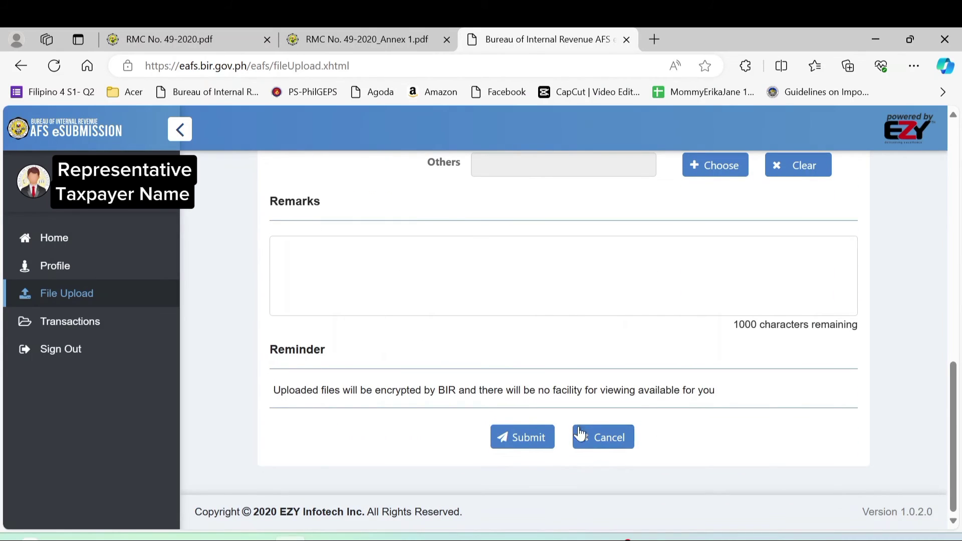
{"action": "left_click", "coordinate": [519, 446]}
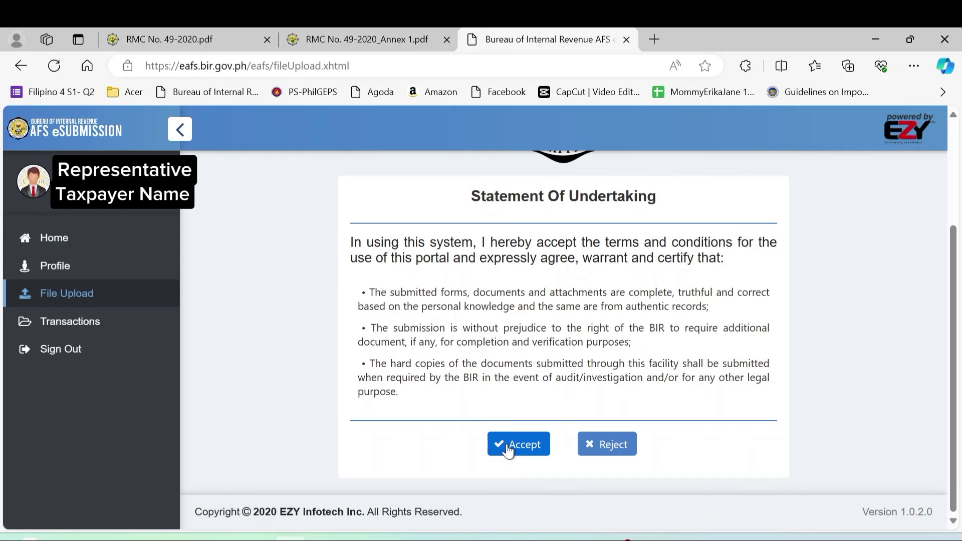
{"action": "left_click", "coordinate": [508, 449]}
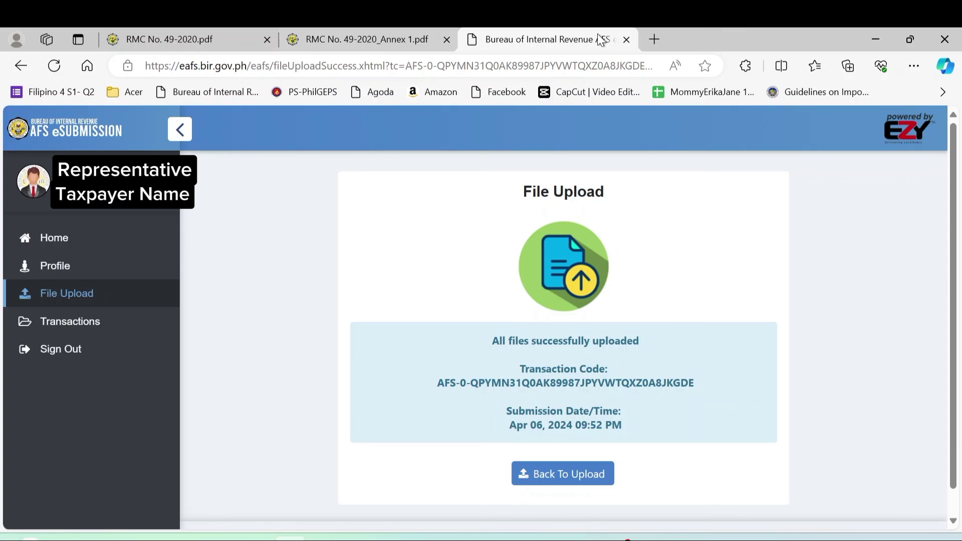
Step: Print the upload confirmation page to a PDF named Bureau of Internal Revenue AFS eSubmission in the taxpayer's folder, and dismiss the notification
{"action": "left_click", "coordinate": [917, 65]}
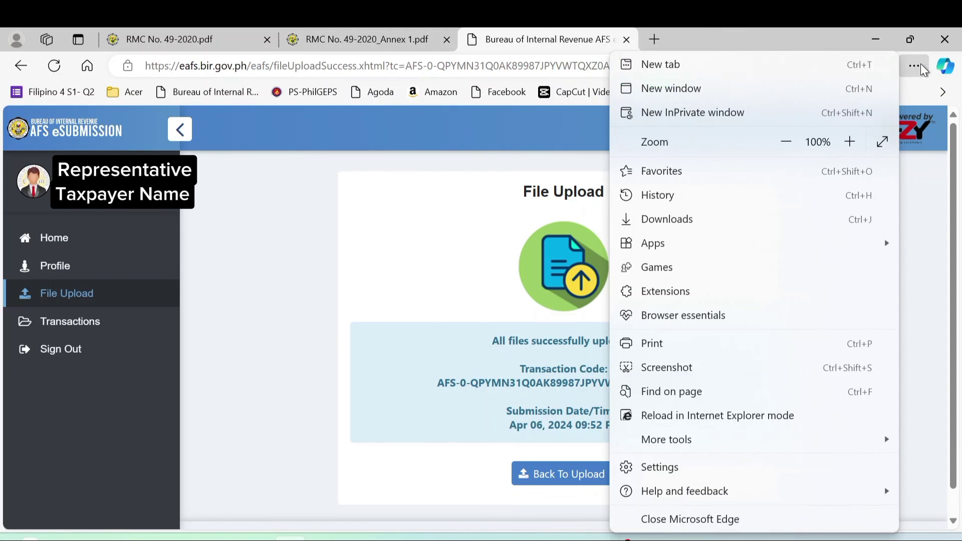
{"action": "left_click", "coordinate": [645, 344]}
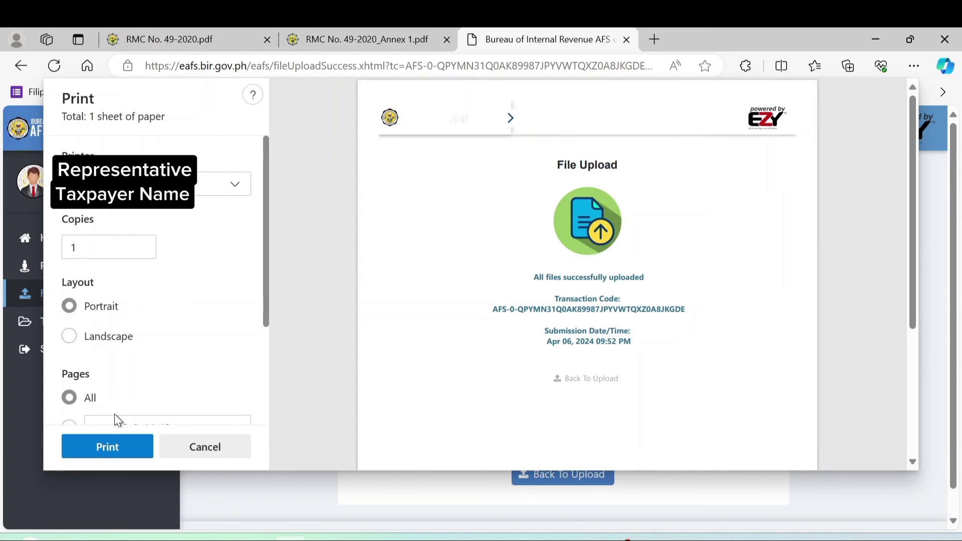
{"action": "left_click", "coordinate": [103, 448]}
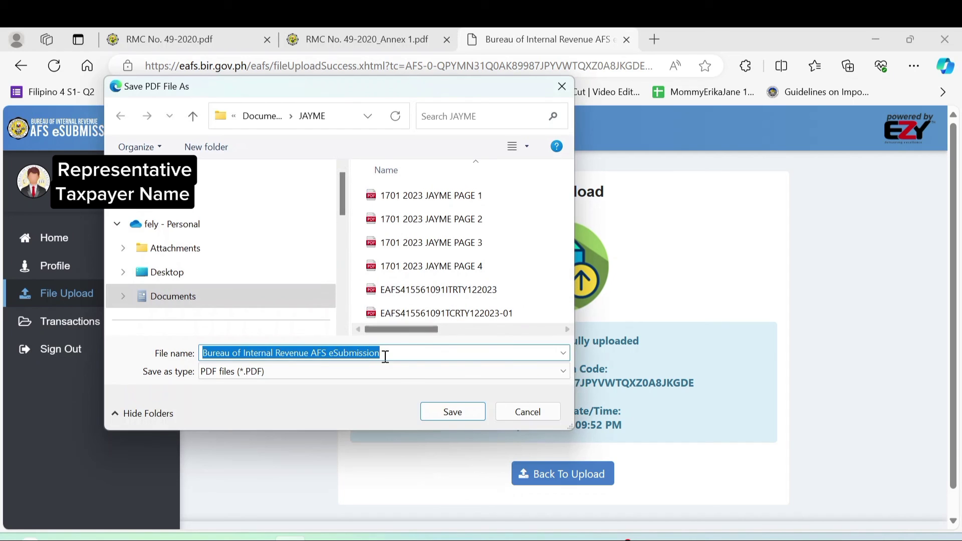
{"action": "left_click", "coordinate": [448, 412]}
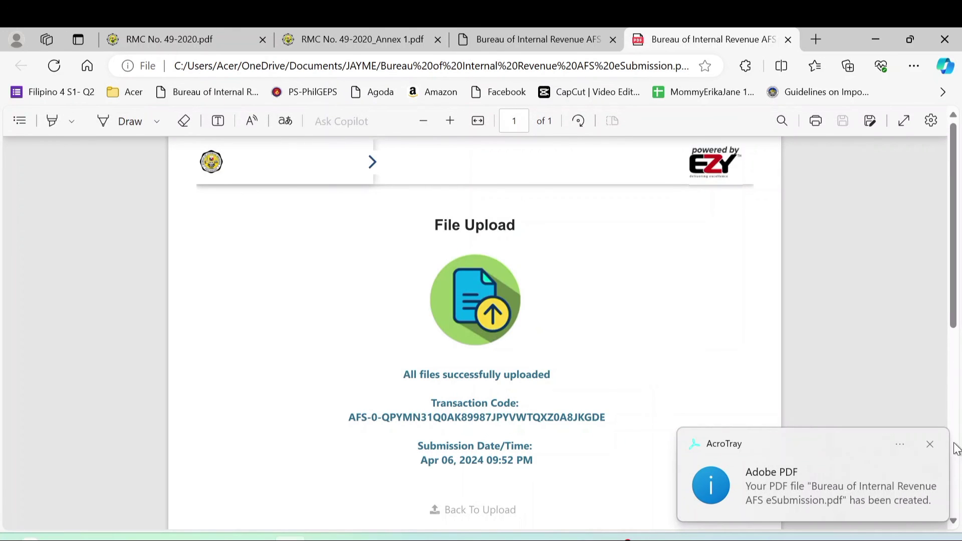
{"action": "left_click", "coordinate": [937, 448]}
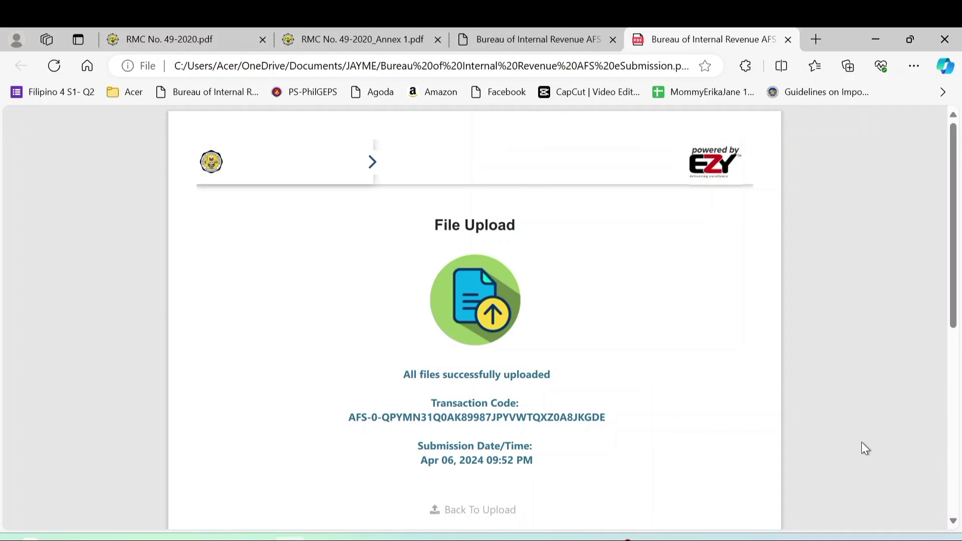
{"action": "scroll", "coordinate": [862, 443], "scroll_direction": "down", "scroll_amount": 1}
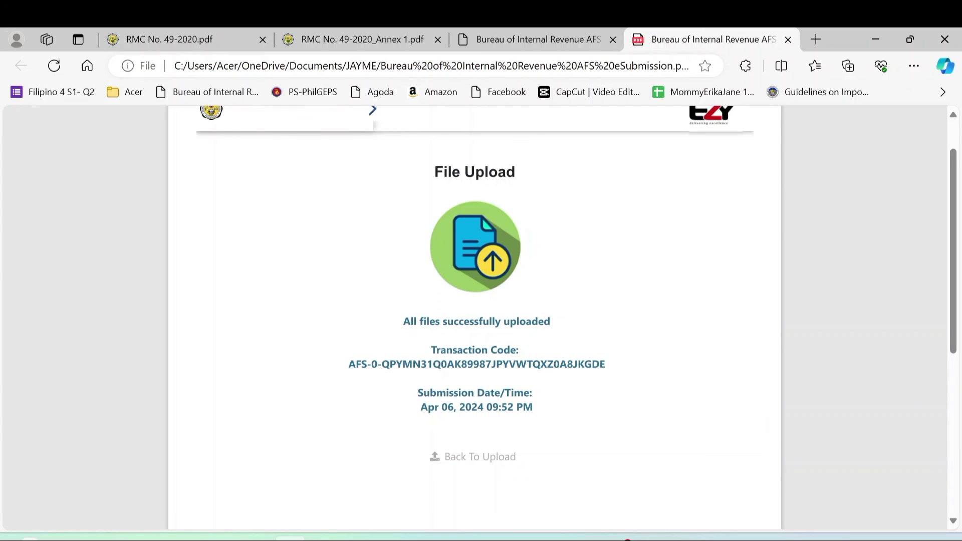
{"action": "mouse_move", "coordinate": [622, 539]}
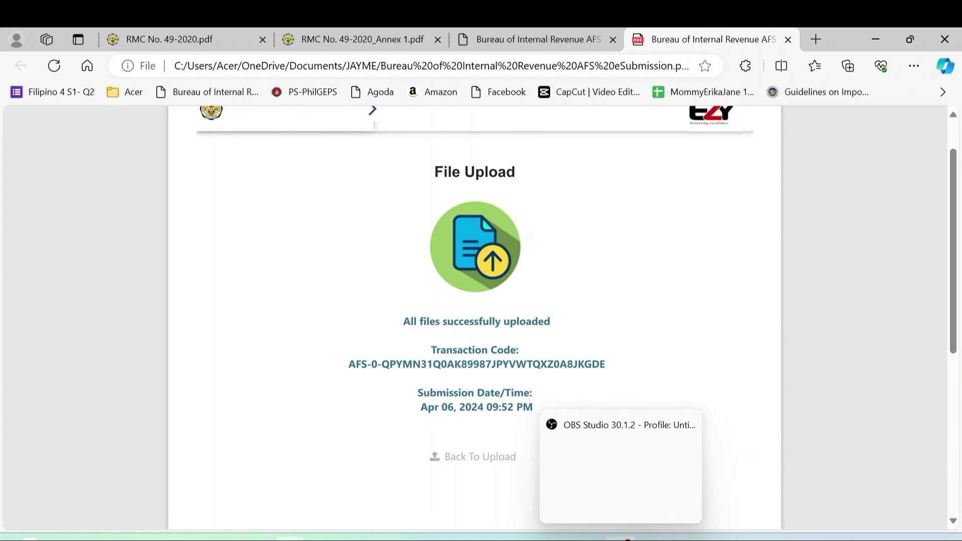